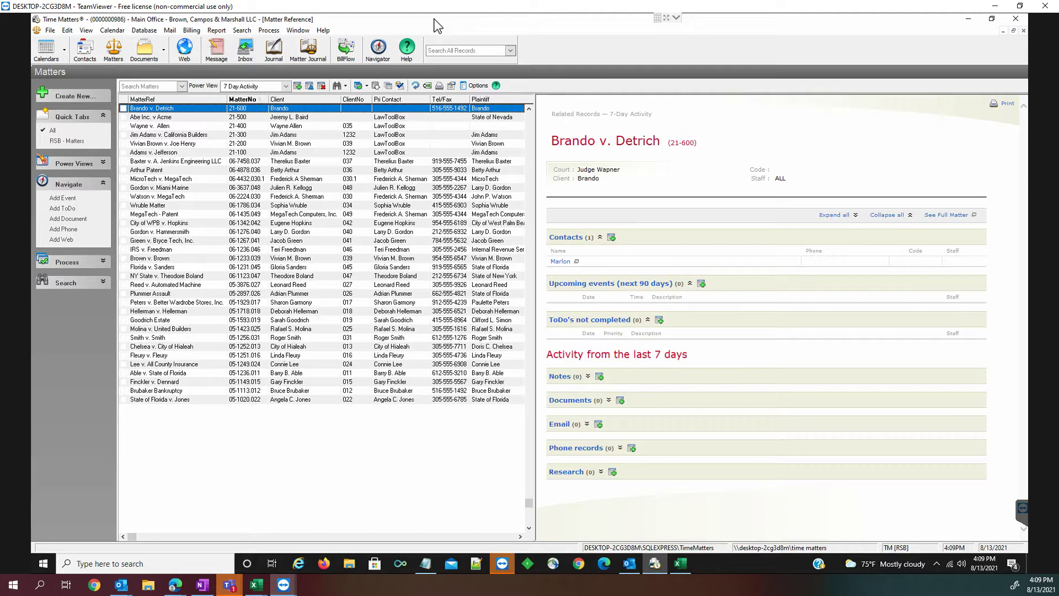
Review the Brando v. Detrich matter's related records and timeline in Time Matters.
{"action": "double_click", "coordinate": [156, 113]}
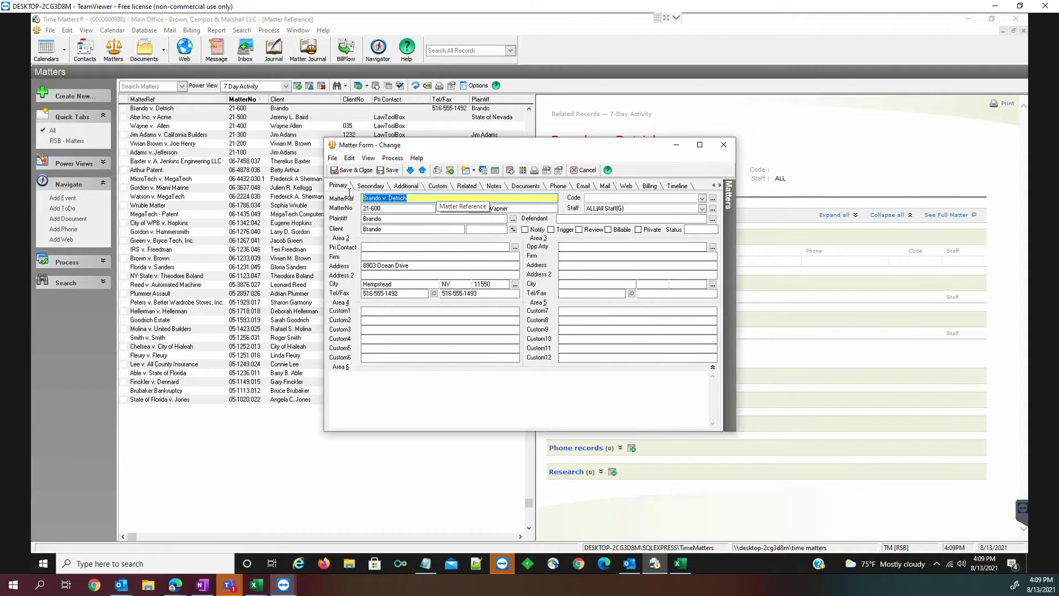
{"action": "left_click", "coordinate": [473, 188]}
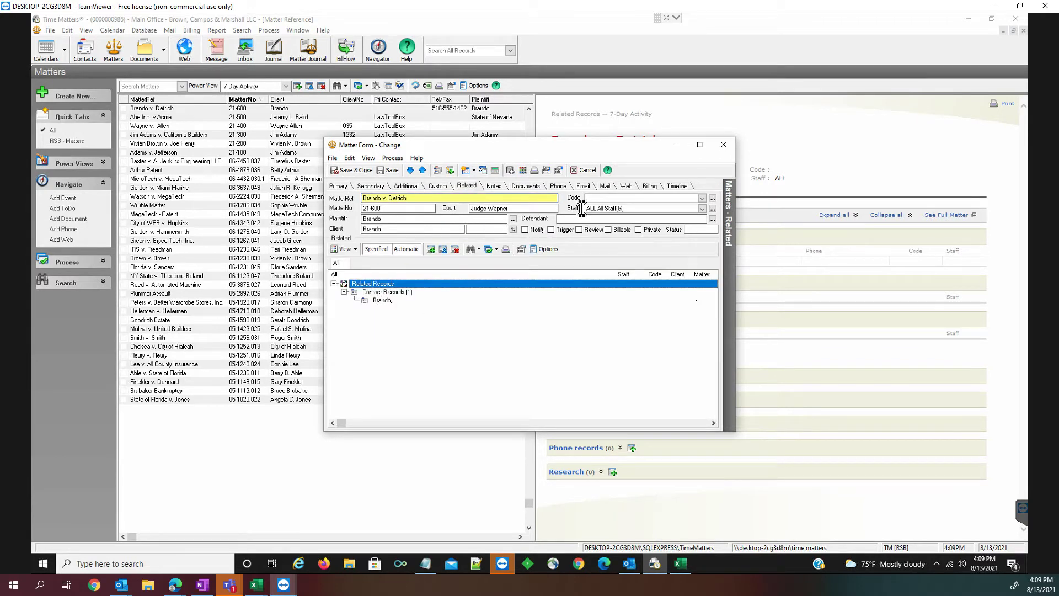
{"action": "left_click", "coordinate": [682, 187]}
{"action": "key", "text": "Escape"}
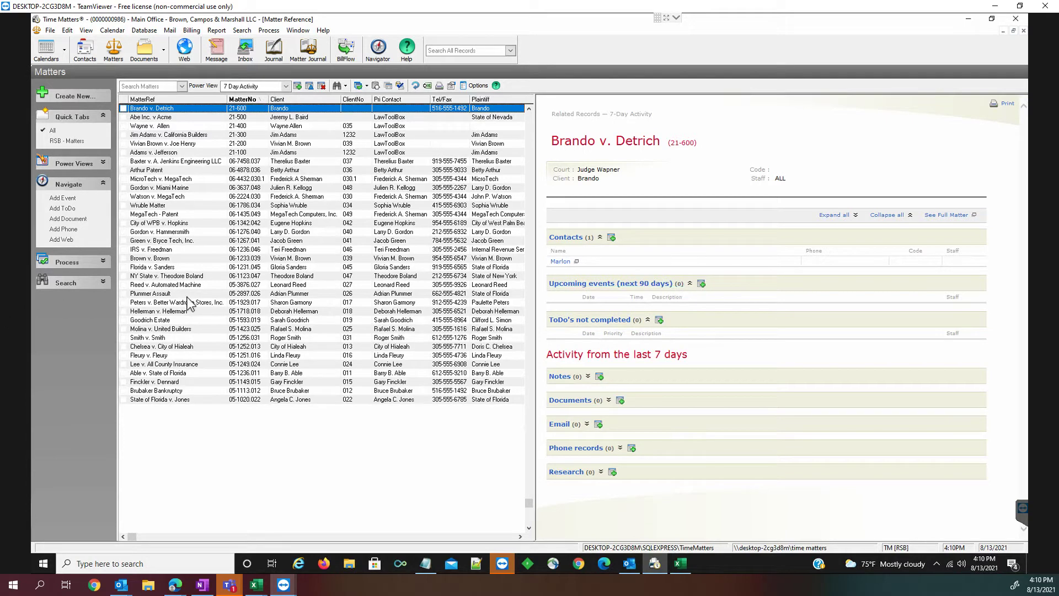
Start a new LawToolBox matter named 'Brando v D.' with matter number 21-600.
{"action": "left_click", "coordinate": [630, 568]}
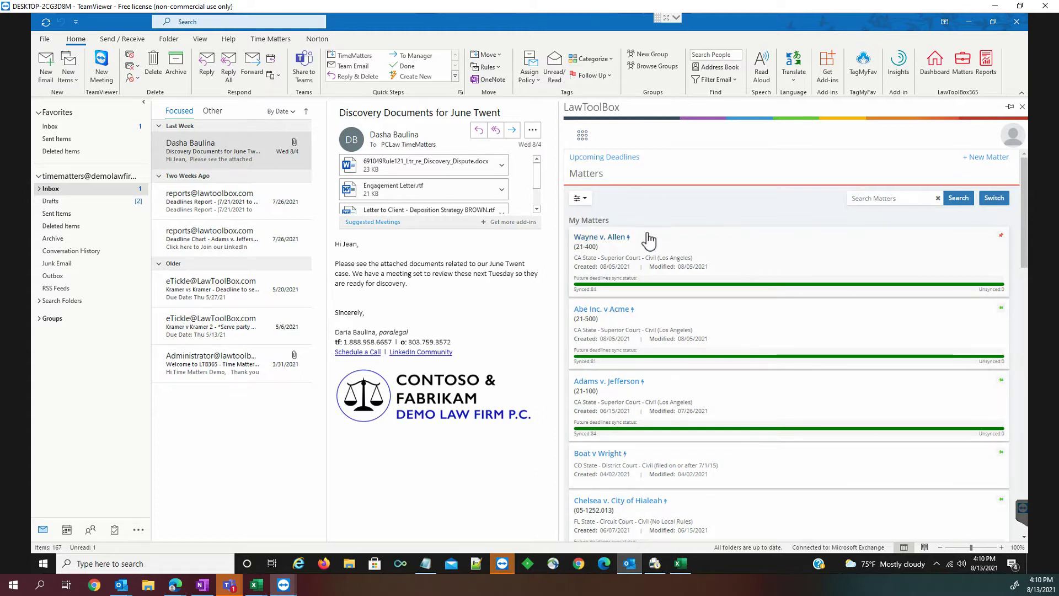
{"action": "left_click", "coordinate": [988, 157]}
{"action": "left_click", "coordinate": [617, 204]}
{"action": "type", "text": "B"}
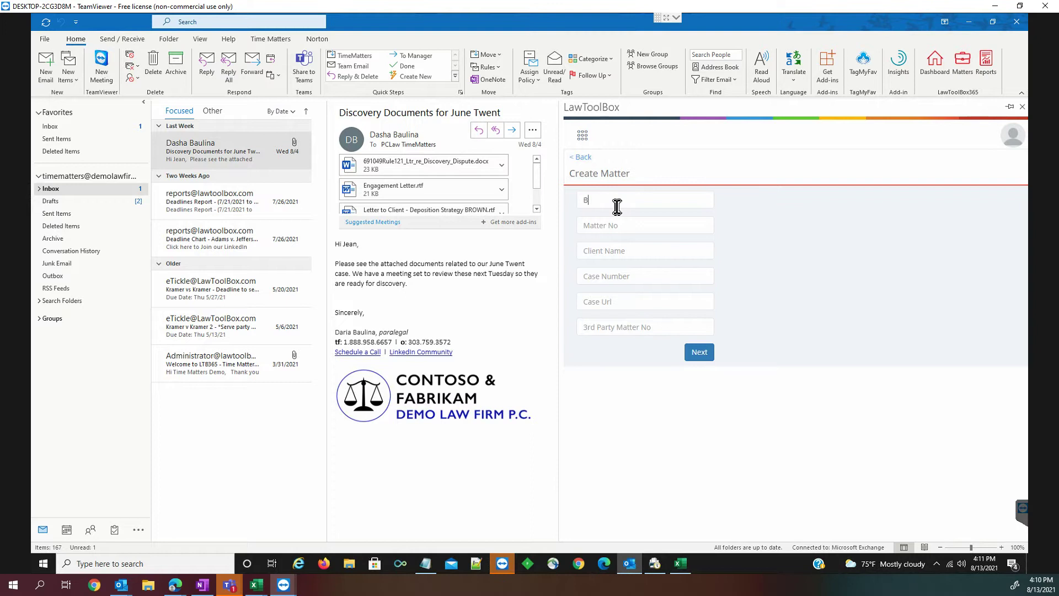
{"action": "type", "text": "rando v D."}
{"action": "left_click", "coordinate": [618, 223]}
{"action": "type", "text": "21-600"}
Choose California as the state and browse the list of court rulesets.
{"action": "left_click", "coordinate": [699, 351]}
{"action": "left_click", "coordinate": [707, 199]}
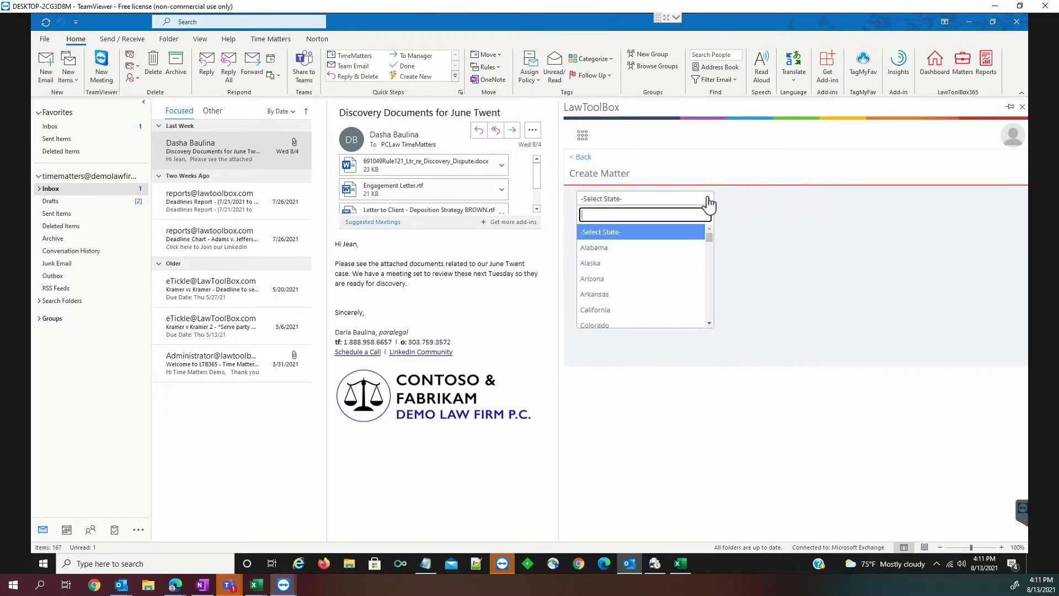
{"action": "left_click", "coordinate": [605, 311]}
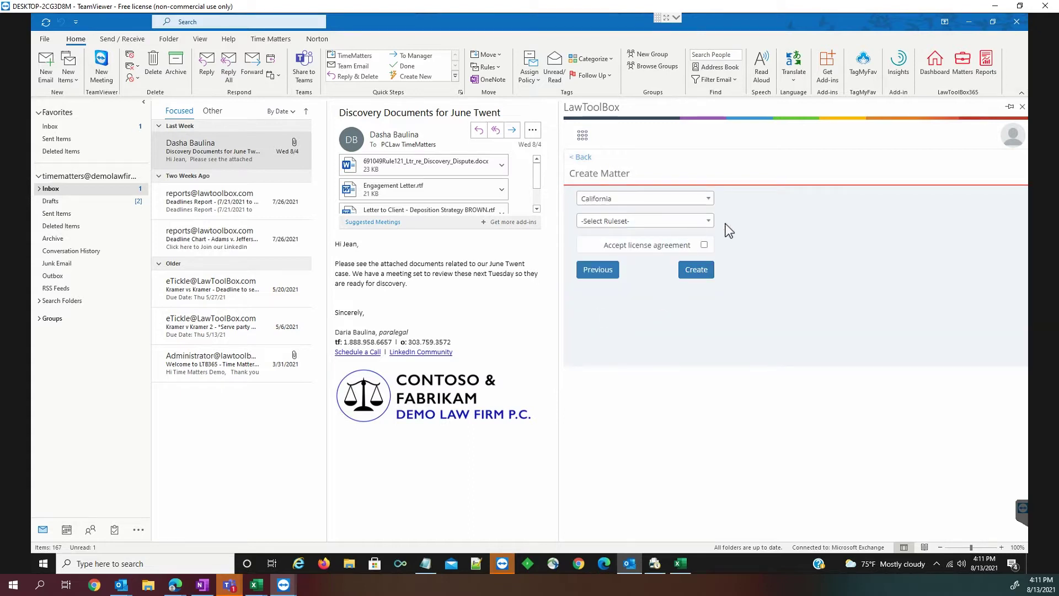
{"action": "left_click", "coordinate": [708, 222]}
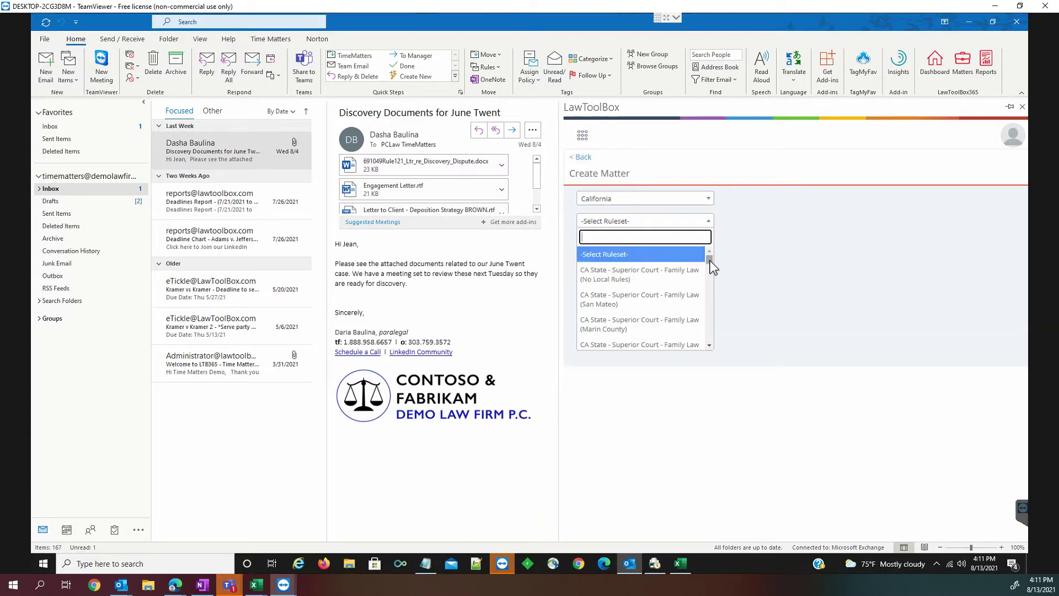
{"action": "left_click_drag", "start_coordinate": [710, 261], "coordinate": [710, 263]}
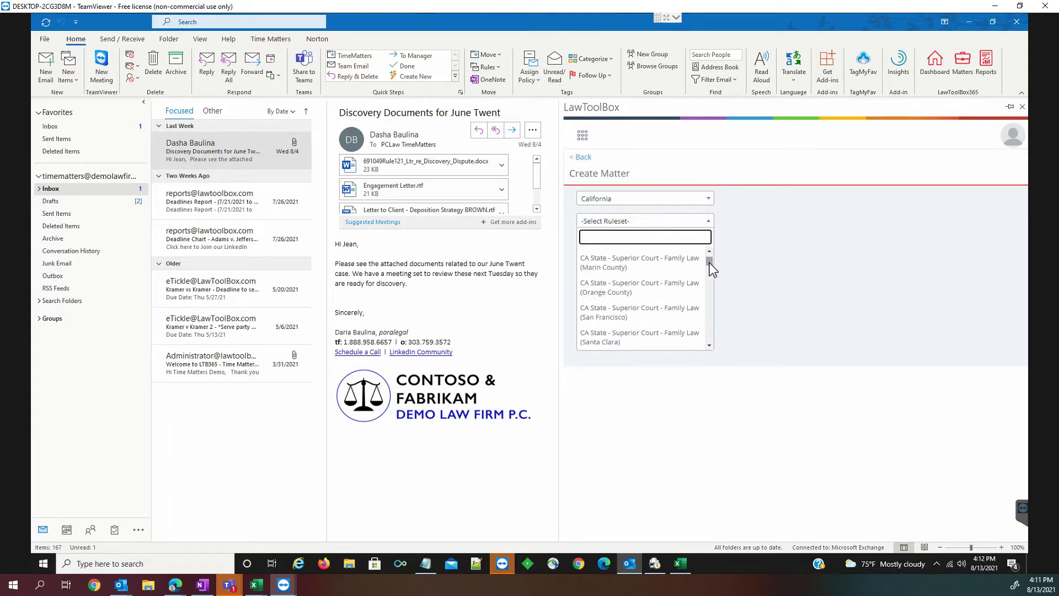
{"action": "scroll", "coordinate": [709, 263], "scroll_direction": "down", "scroll_amount": 3}
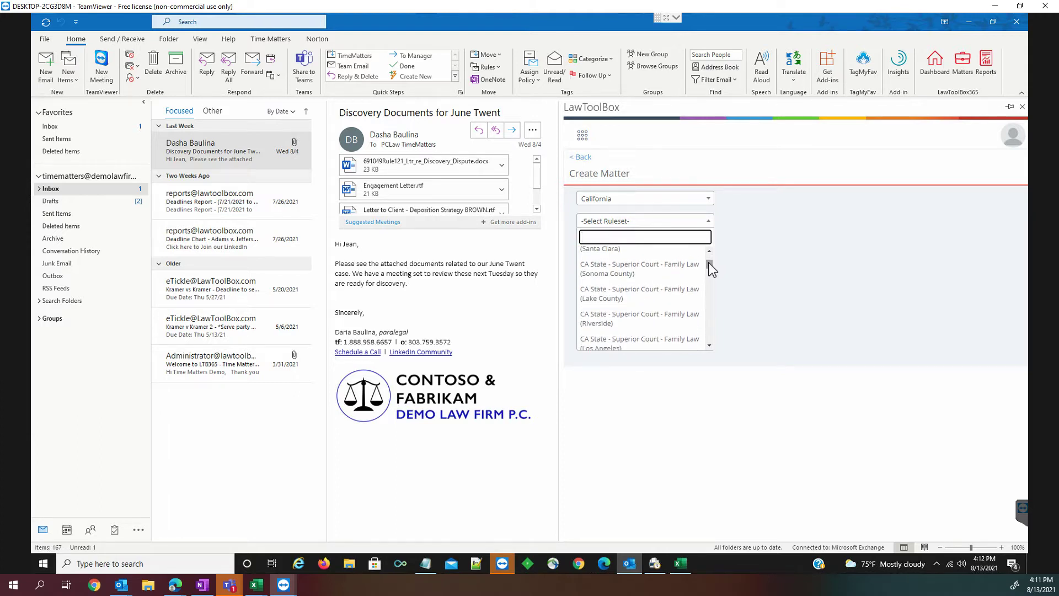
{"action": "scroll", "coordinate": [710, 268], "scroll_direction": "down", "scroll_amount": 1}
{"action": "scroll", "coordinate": [710, 269], "scroll_direction": "down", "scroll_amount": 5}
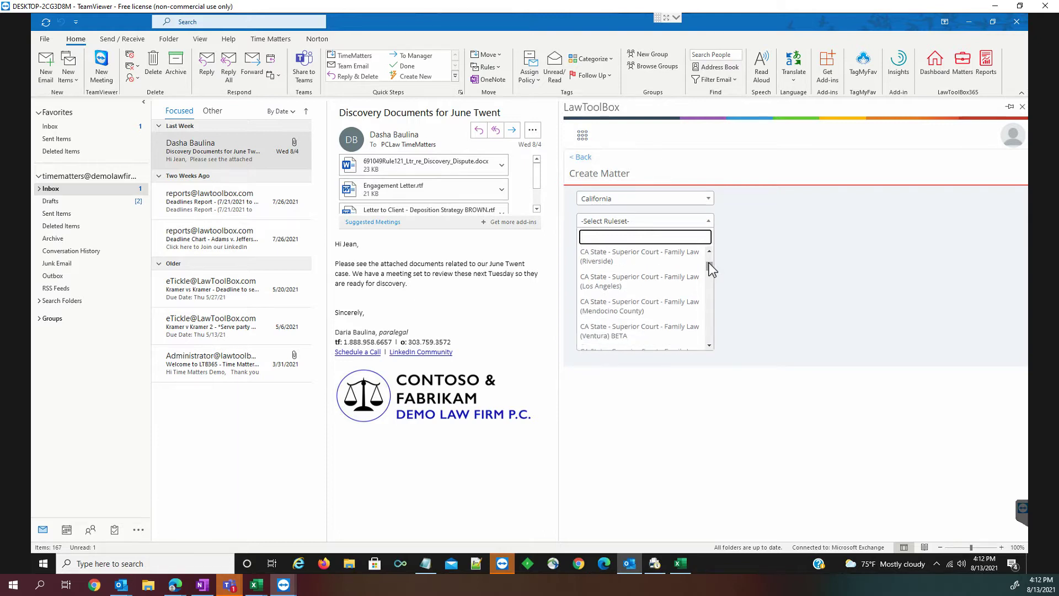
{"action": "scroll", "coordinate": [709, 271], "scroll_direction": "down", "scroll_amount": 2}
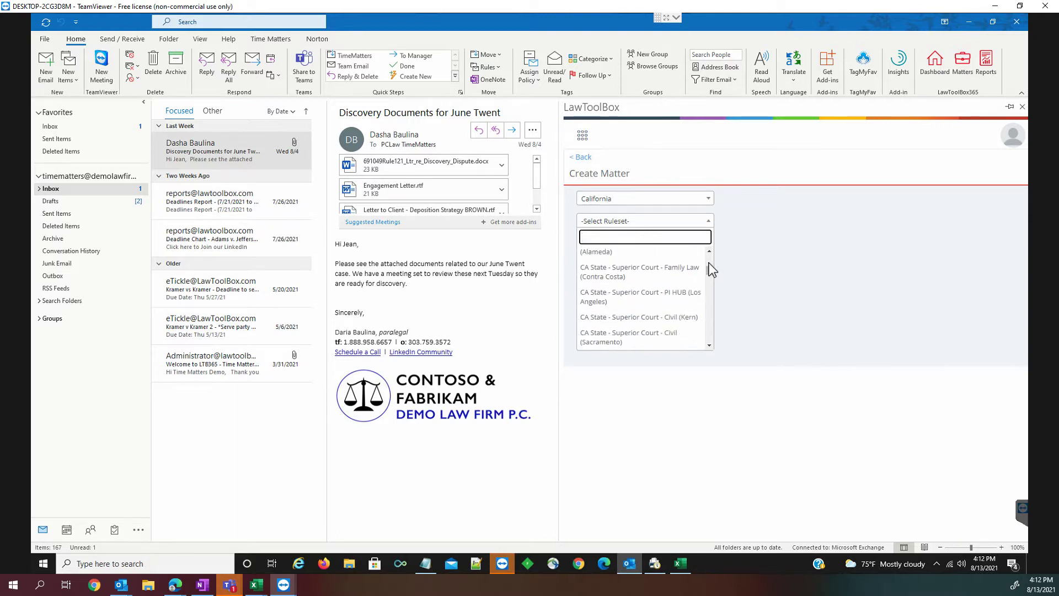
{"action": "scroll", "coordinate": [710, 270], "scroll_direction": "down", "scroll_amount": 5}
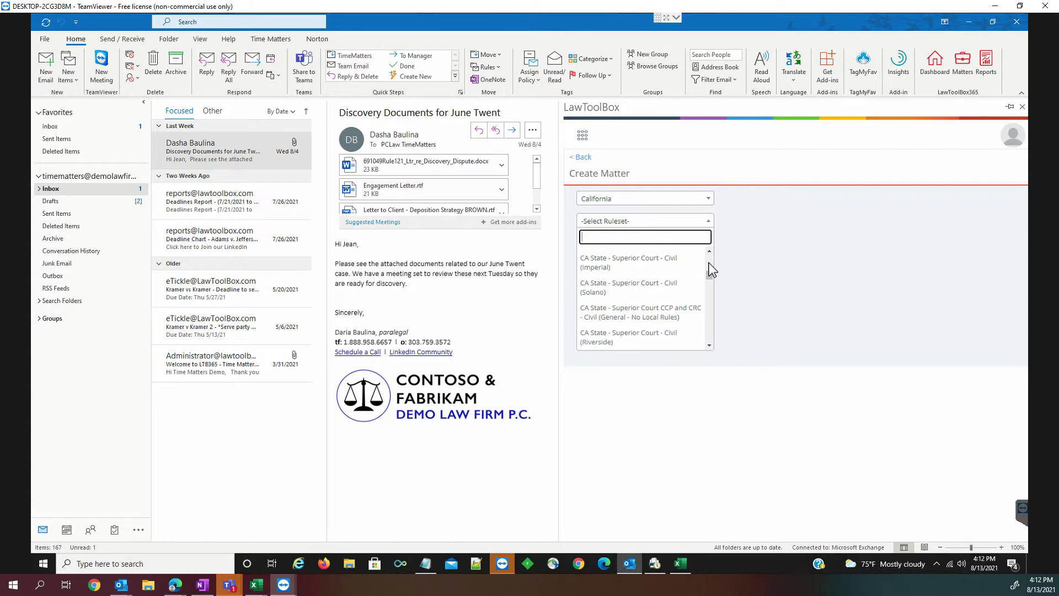
{"action": "scroll", "coordinate": [711, 265], "scroll_direction": "down", "scroll_amount": 5}
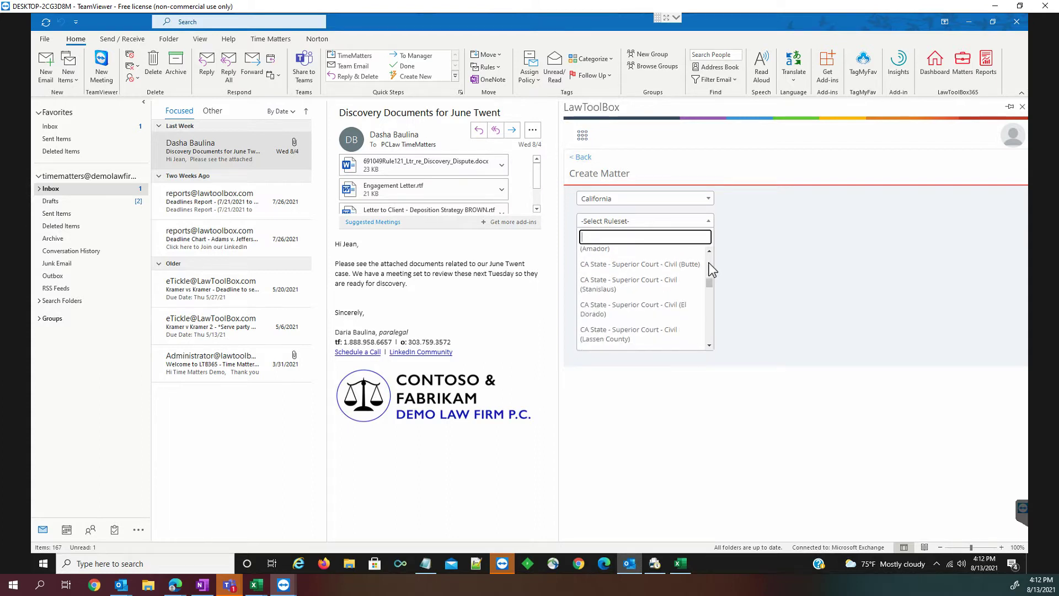
{"action": "scroll", "coordinate": [709, 270], "scroll_direction": "down", "scroll_amount": 2}
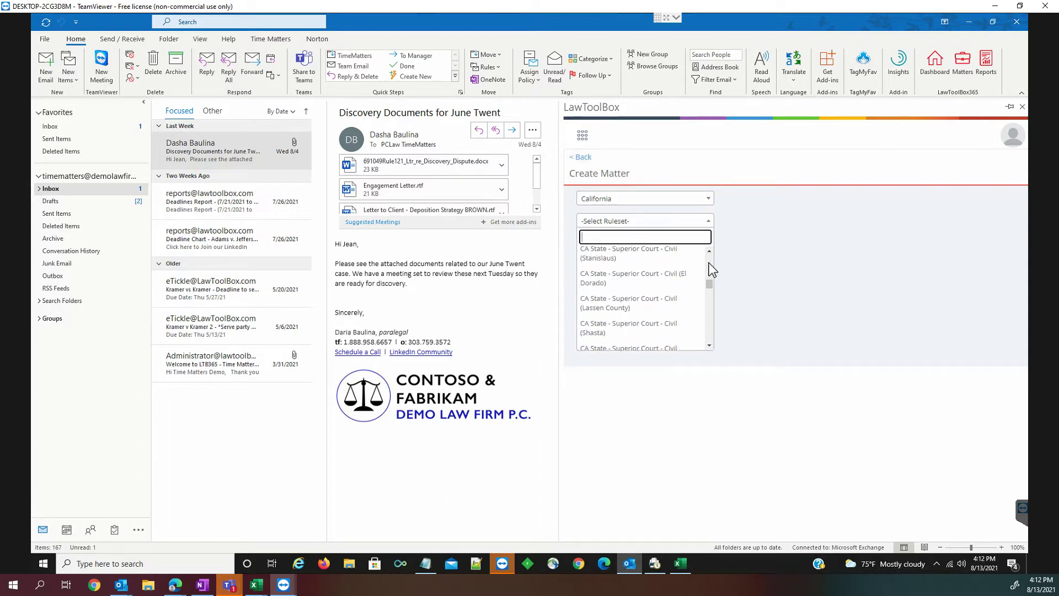
{"action": "scroll", "coordinate": [709, 264], "scroll_direction": "down", "scroll_amount": 5}
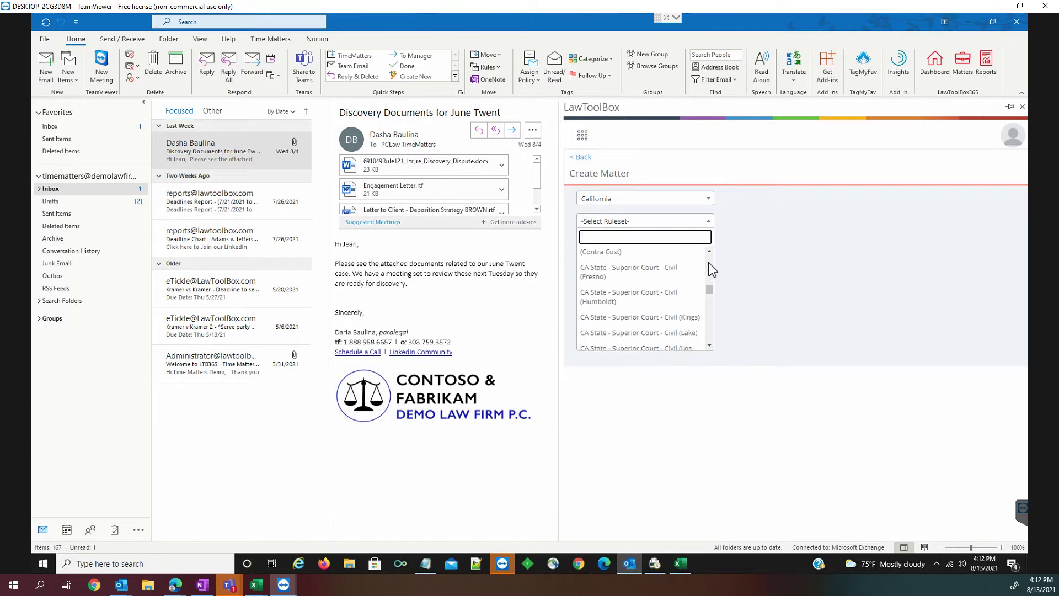
{"action": "scroll", "coordinate": [710, 264], "scroll_direction": "down", "scroll_amount": 5}
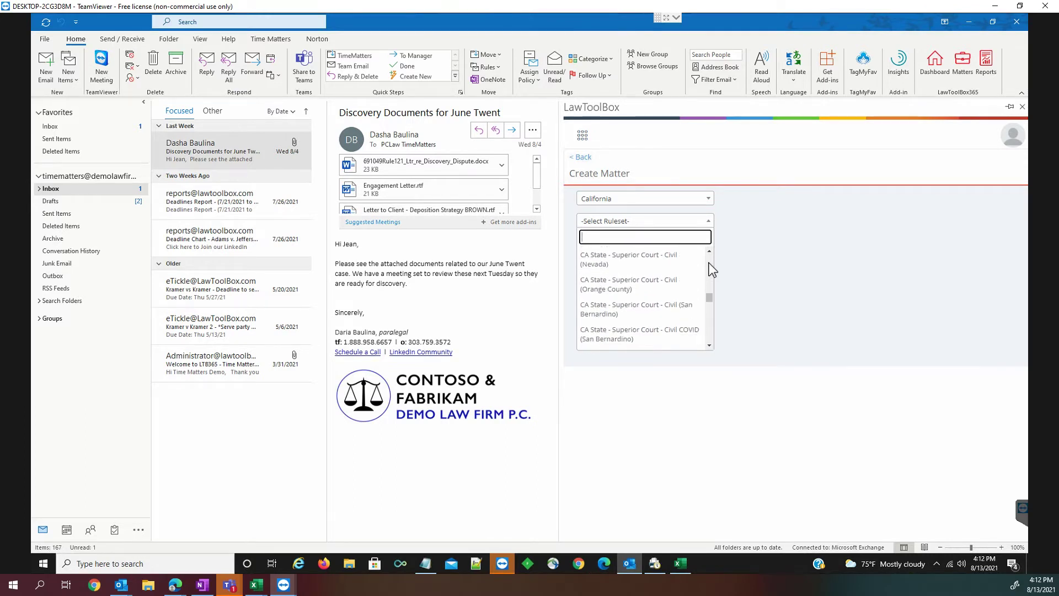
{"action": "scroll", "coordinate": [710, 263], "scroll_direction": "down", "scroll_amount": 5}
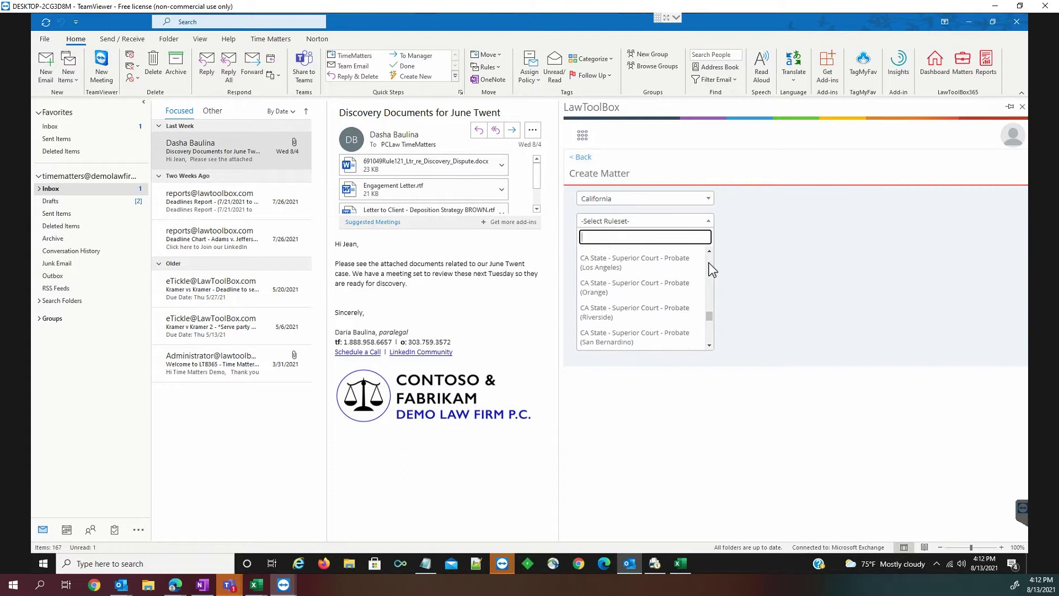
{"action": "scroll", "coordinate": [709, 263], "scroll_direction": "up", "scroll_amount": 5}
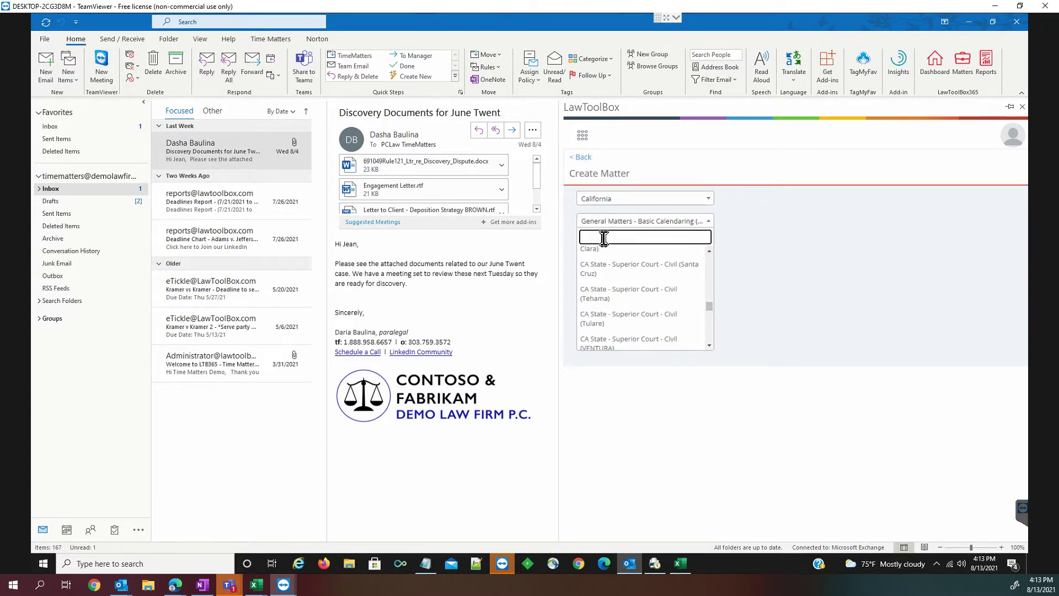
Pick CA State - Superior Court - Civil (Los Angeles), accept the license agreement, and create the matter.
{"action": "type", "text": "la"}
{"action": "key", "text": "BackSpace"}
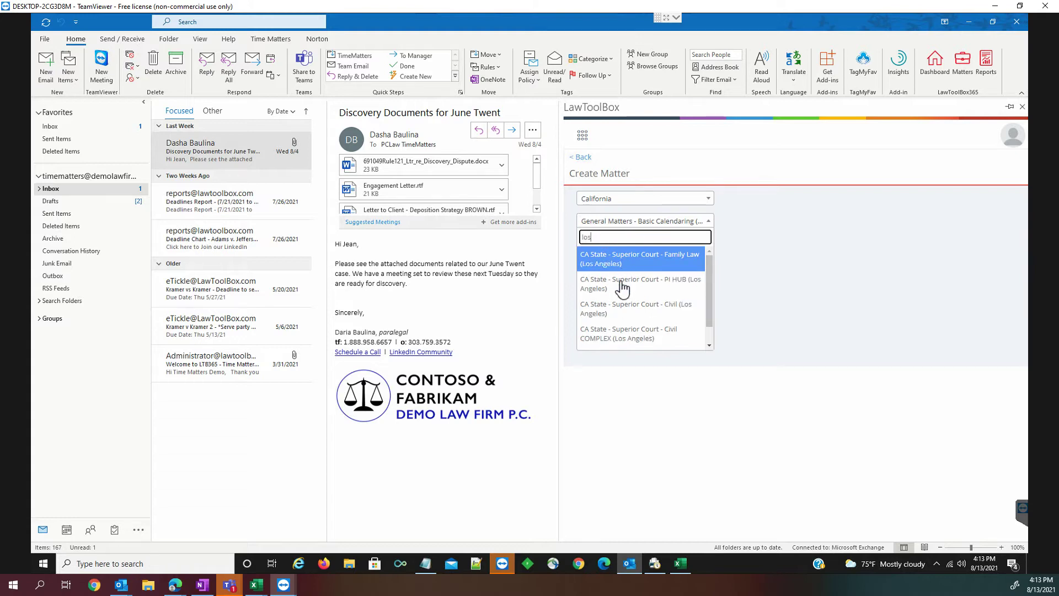
{"action": "type", "text": "os"}
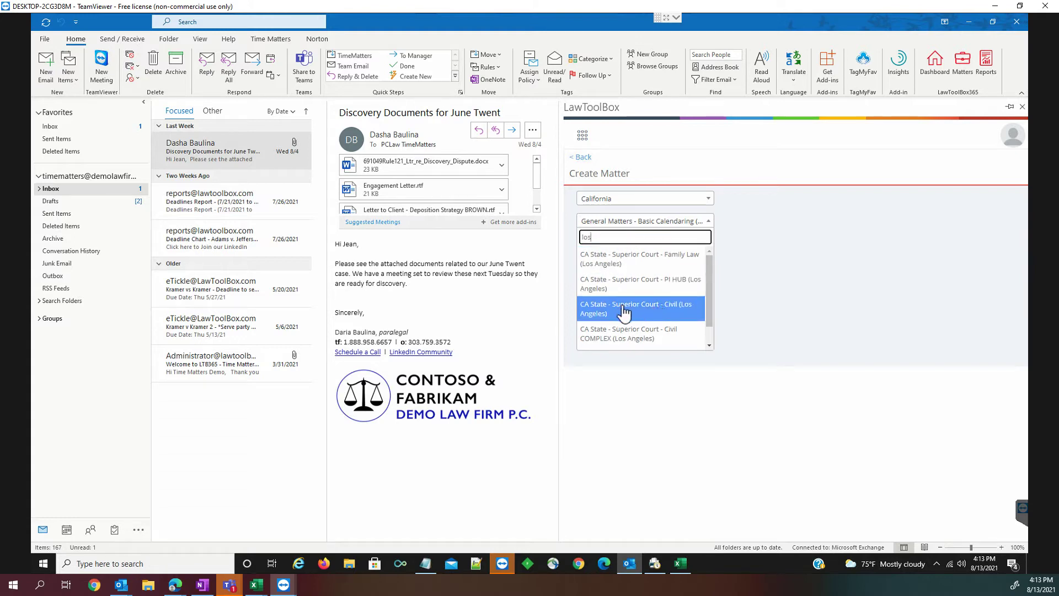
{"action": "left_click", "coordinate": [637, 311]}
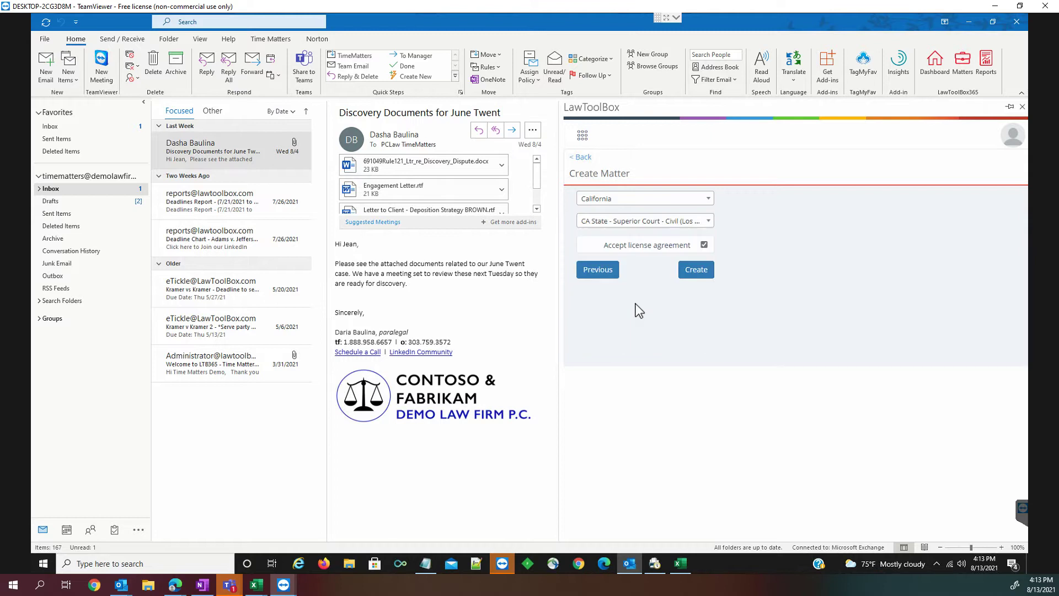
{"action": "left_click", "coordinate": [704, 246]}
{"action": "left_click", "coordinate": [699, 270]}
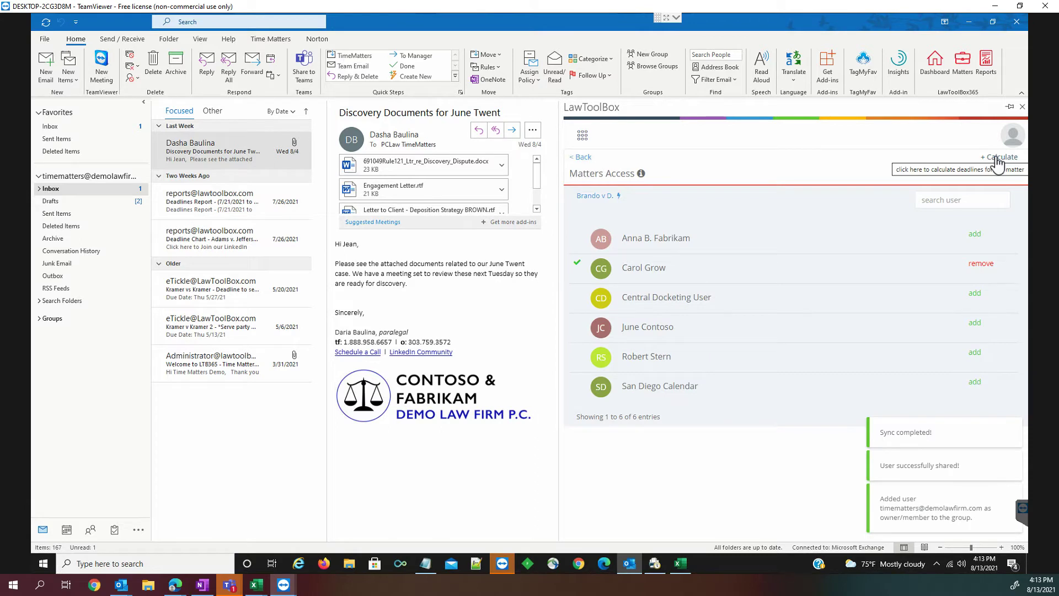
Calculate deadlines from the DATE ACTION COMMENCED trigger dated 08/10/2021.
{"action": "left_click", "coordinate": [1000, 159]}
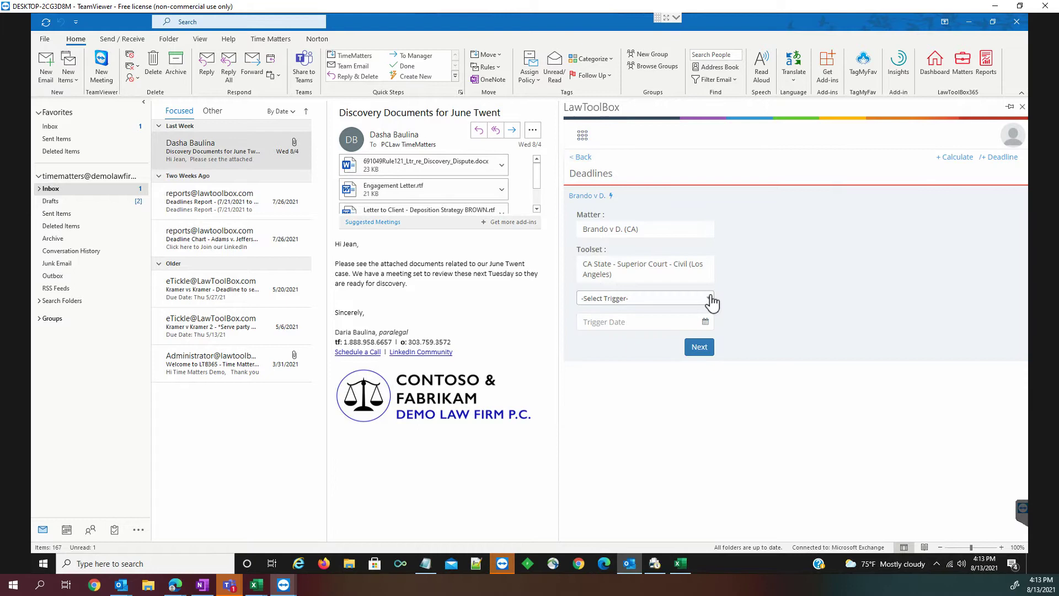
{"action": "left_click", "coordinate": [711, 300]}
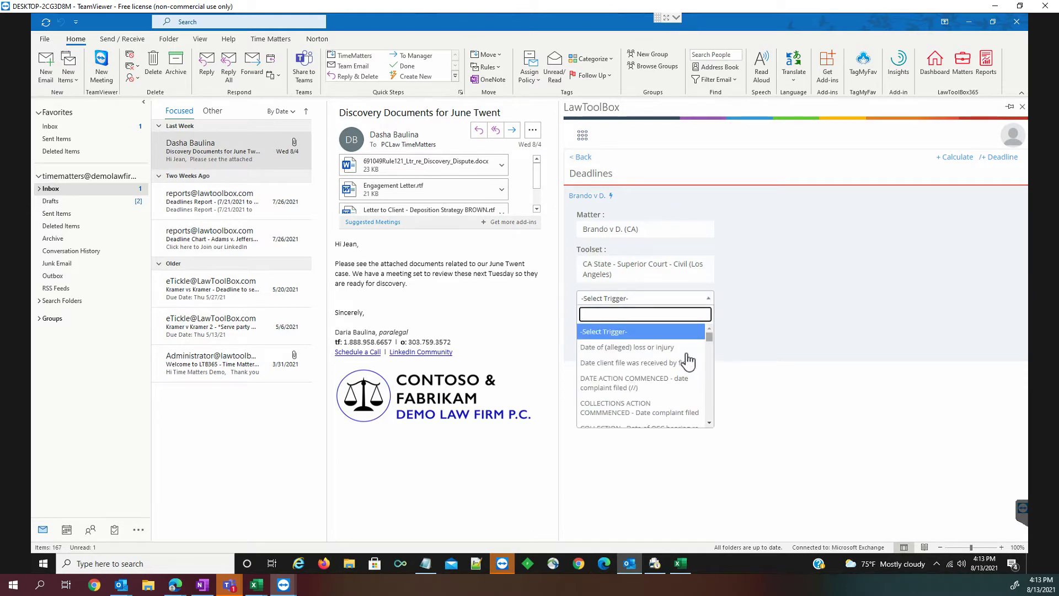
{"action": "left_click", "coordinate": [618, 390]}
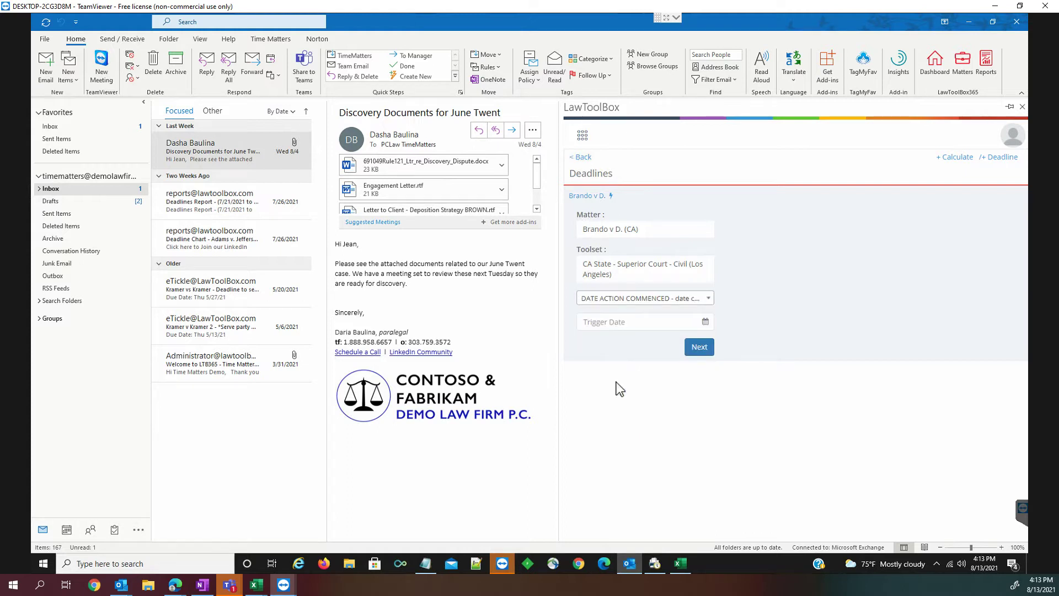
{"action": "left_click", "coordinate": [706, 322]}
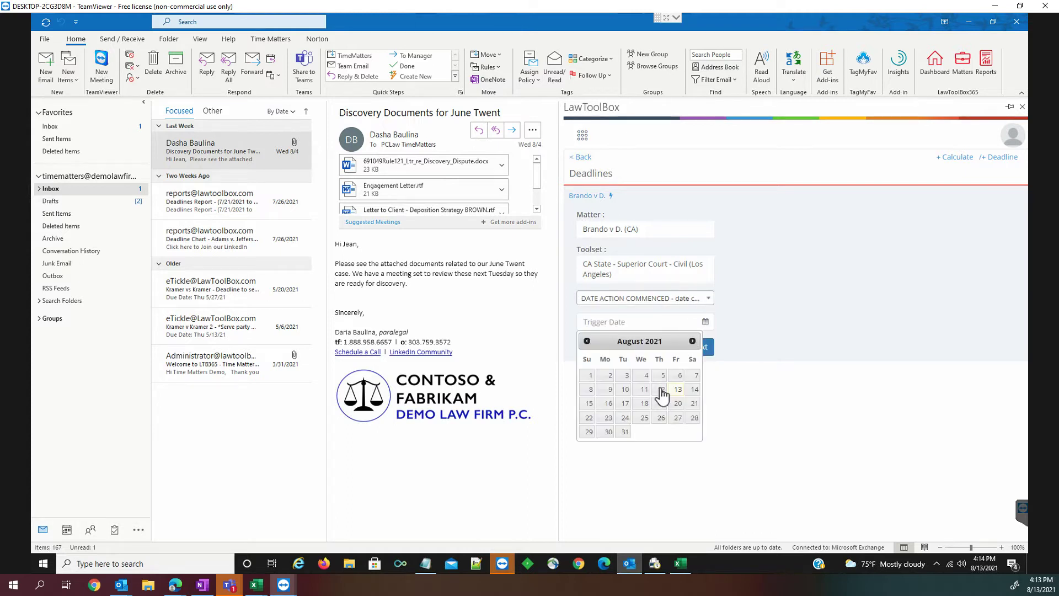
{"action": "left_click", "coordinate": [624, 391]}
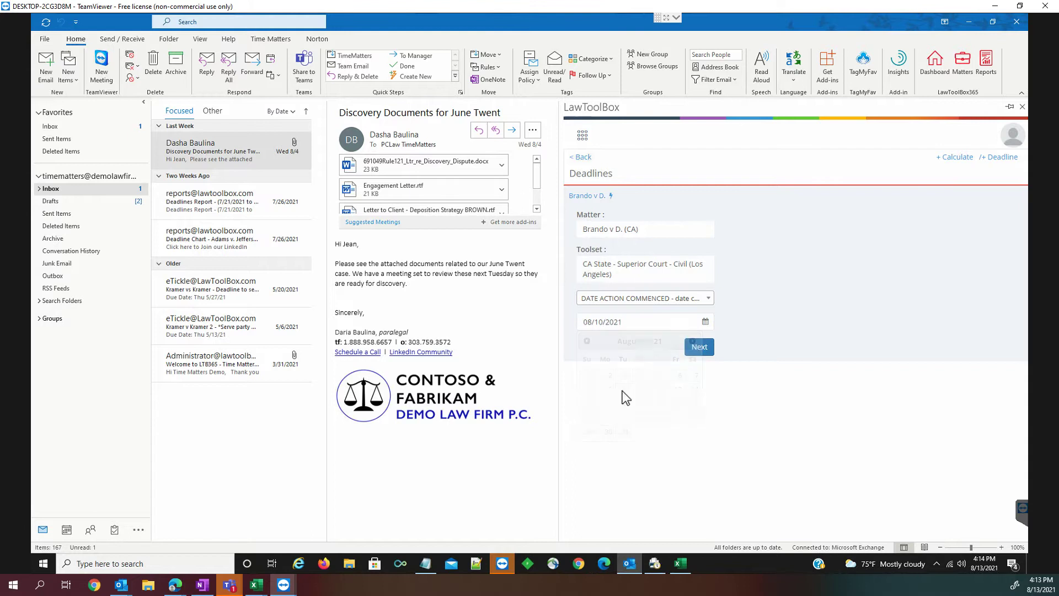
{"action": "left_click", "coordinate": [700, 348]}
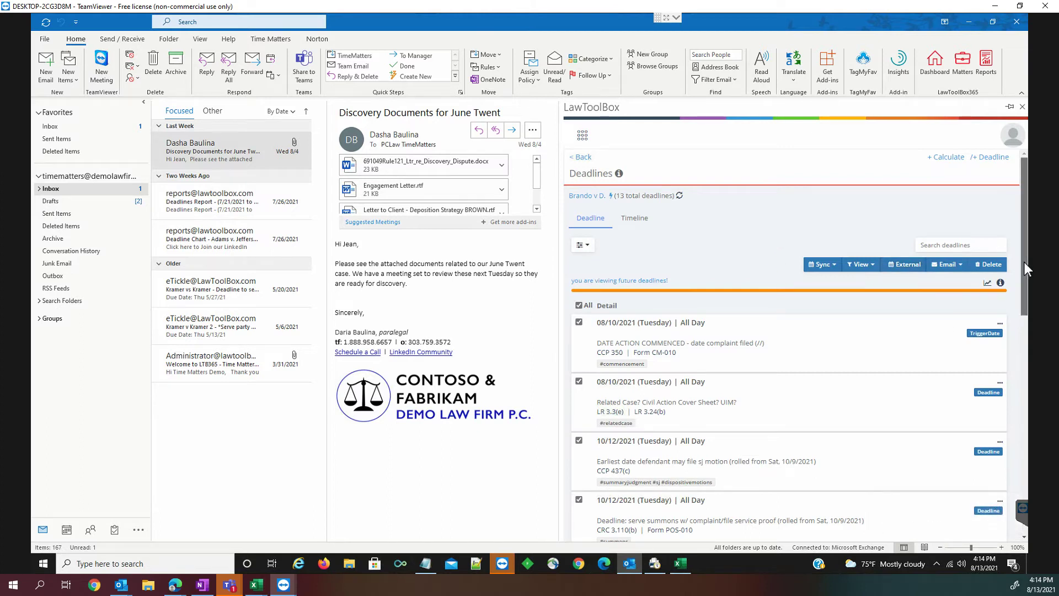
Deselect the 08/05/2022 COLLECTION OSC hearing deadline in the deadline list.
{"action": "left_click_drag", "start_coordinate": [1025, 263], "coordinate": [1004, 421]}
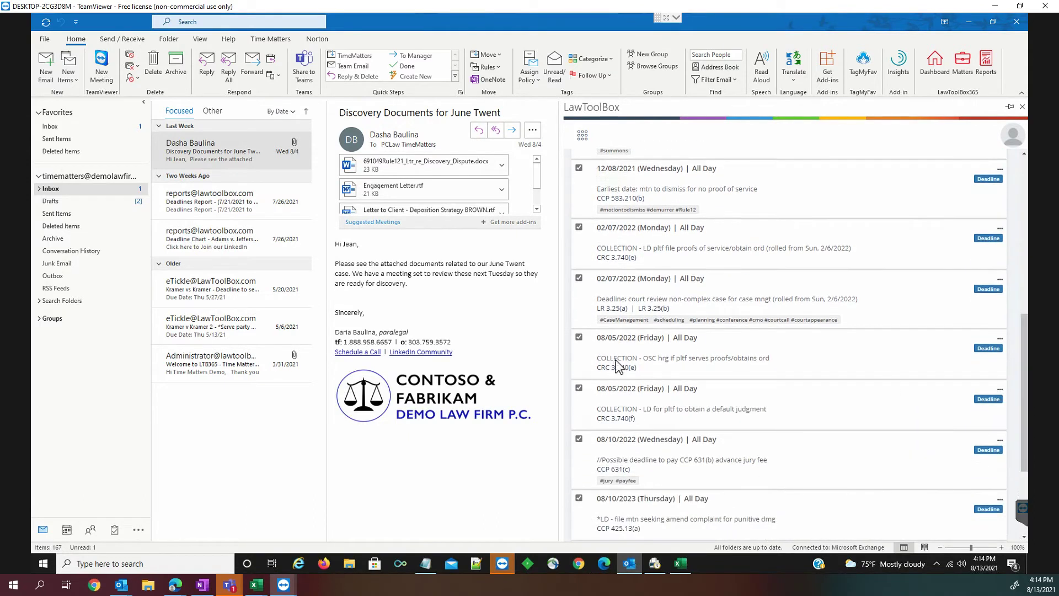
{"action": "left_click", "coordinate": [580, 338]}
{"action": "scroll", "coordinate": [1026, 365], "scroll_direction": "down", "scroll_amount": 2}
{"action": "left_click", "coordinate": [1001, 308]}
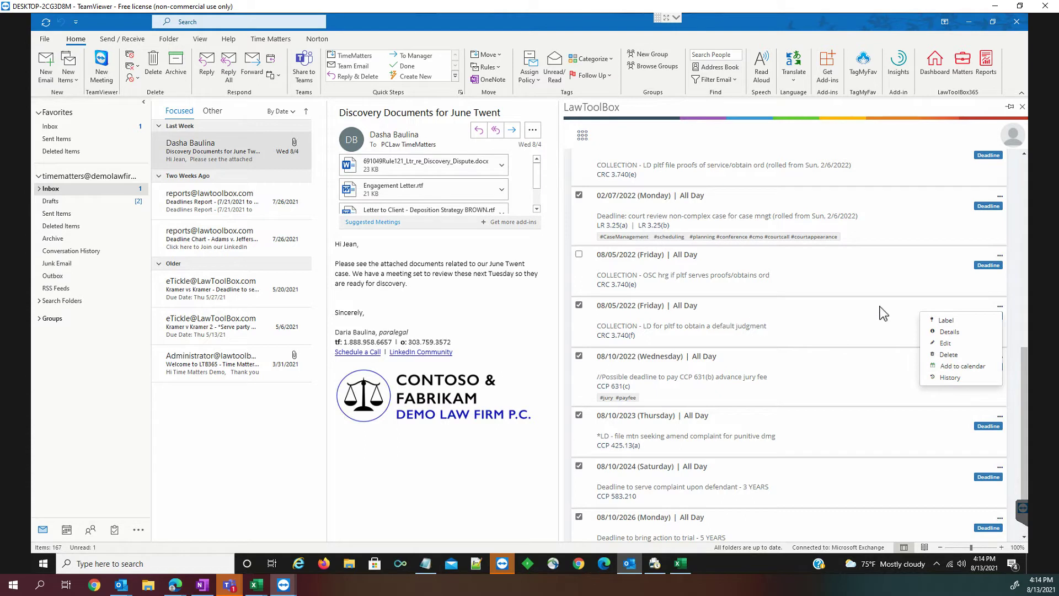
{"action": "scroll", "coordinate": [957, 323], "scroll_direction": "down", "scroll_amount": 2}
{"action": "left_click", "coordinate": [957, 265]}
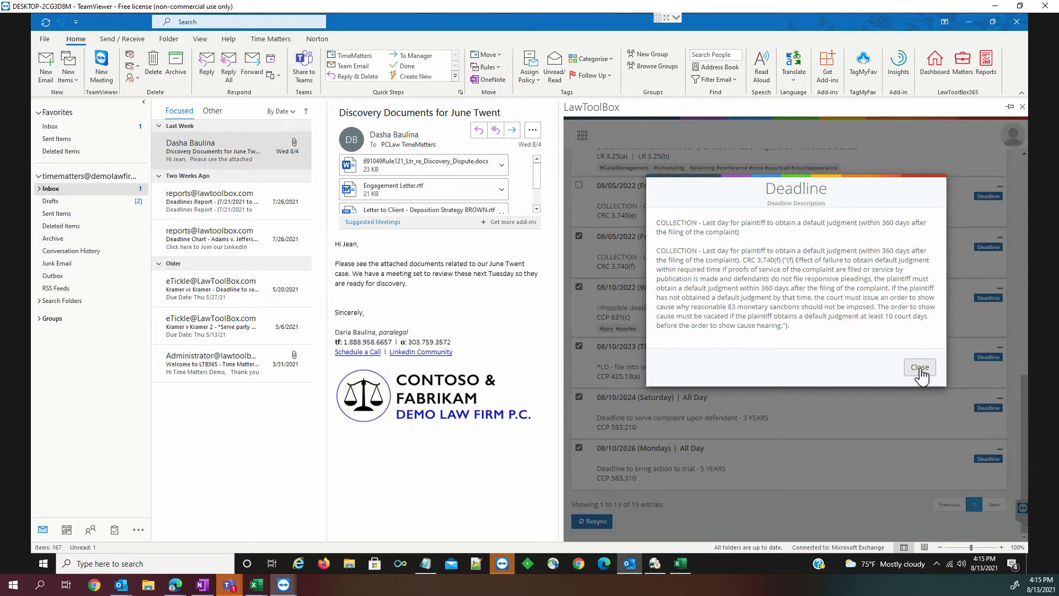
{"action": "left_click", "coordinate": [920, 368]}
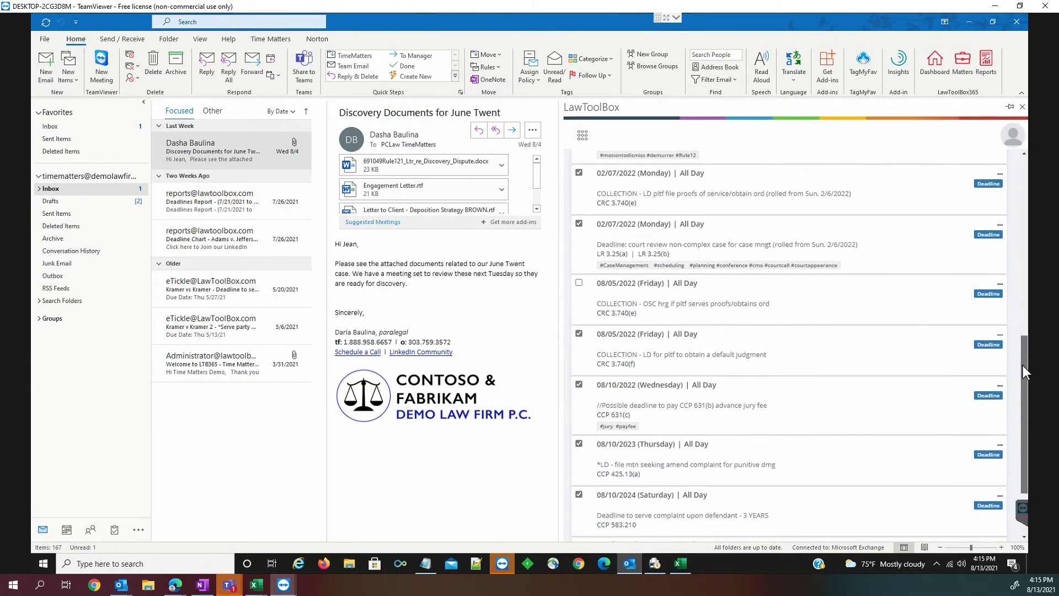
Sync the selected Brando v D. deadlines to the calendar with Add Selected.
{"action": "left_click_drag", "start_coordinate": [1023, 365], "coordinate": [1007, 196]}
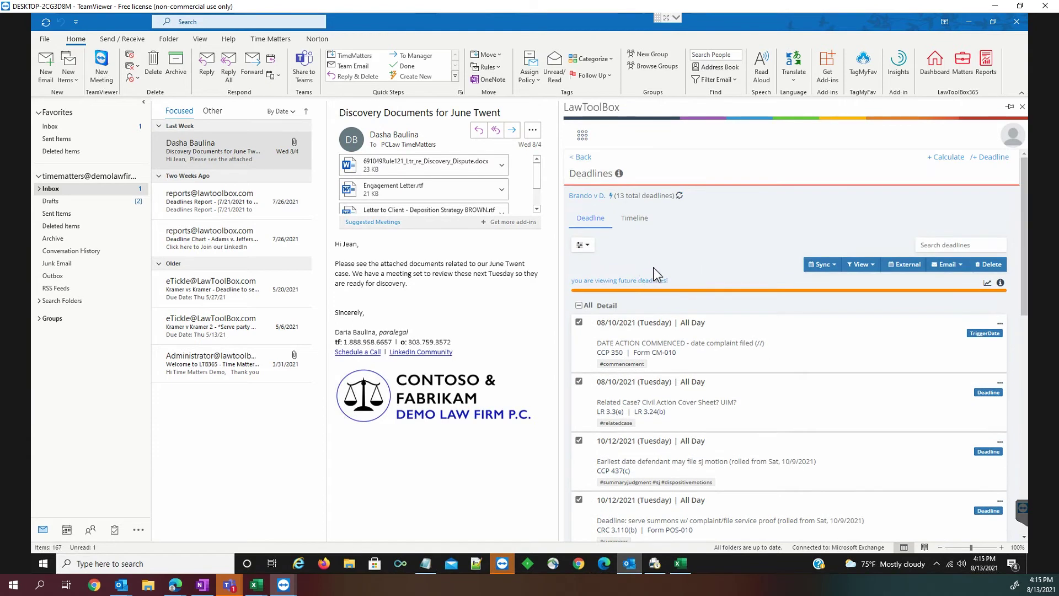
{"action": "left_click", "coordinate": [833, 266]}
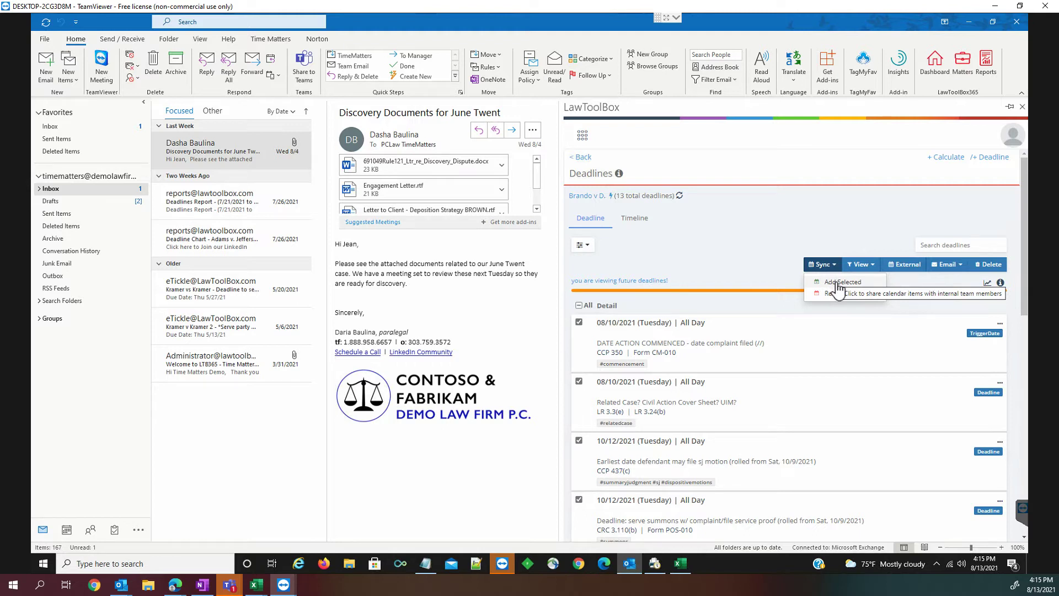
{"action": "left_click", "coordinate": [838, 285]}
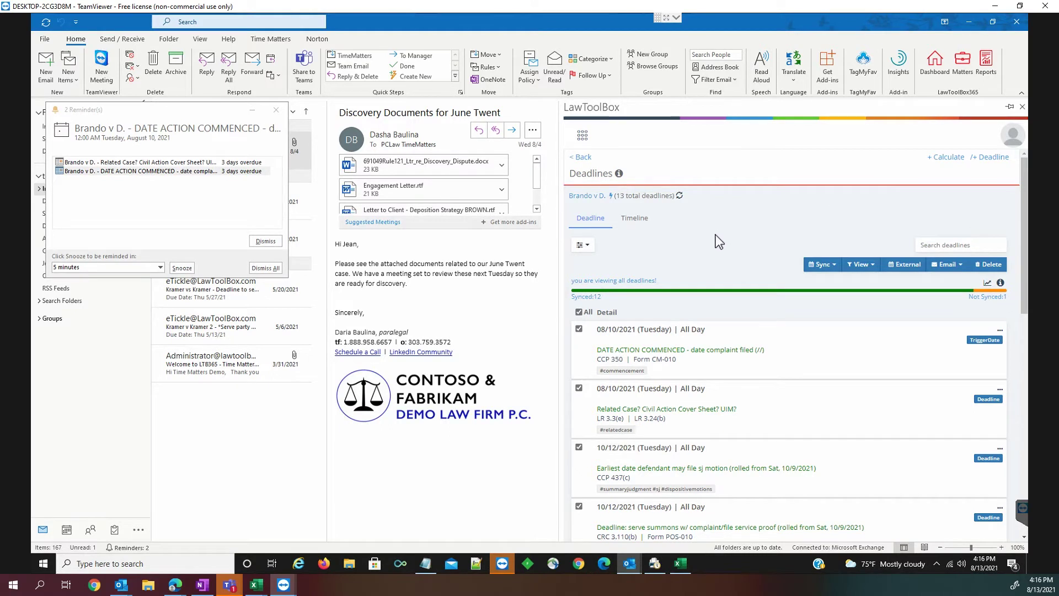
In Time Matters, check Brando v. Detrich's related records and timeline for the 12 synced deadlines.
{"action": "left_click", "coordinate": [654, 562]}
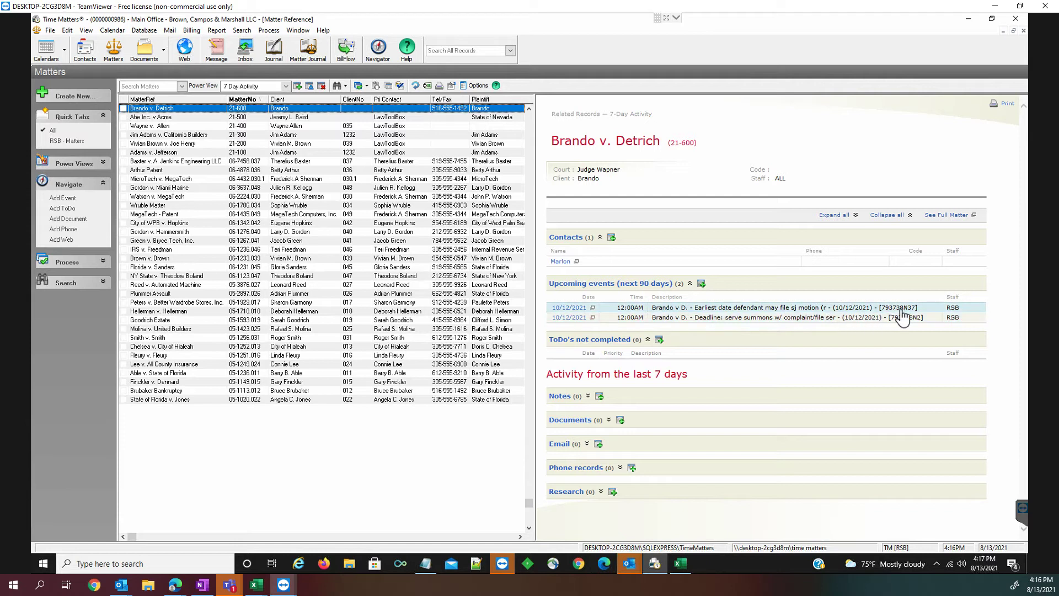
{"action": "double_click", "coordinate": [209, 113]}
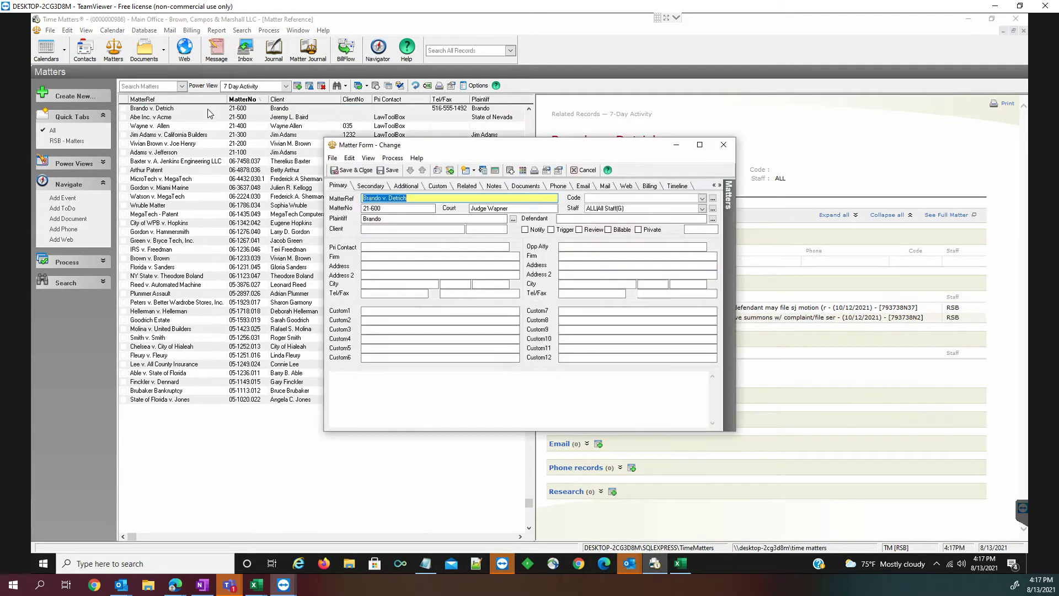
{"action": "left_click", "coordinate": [467, 186]}
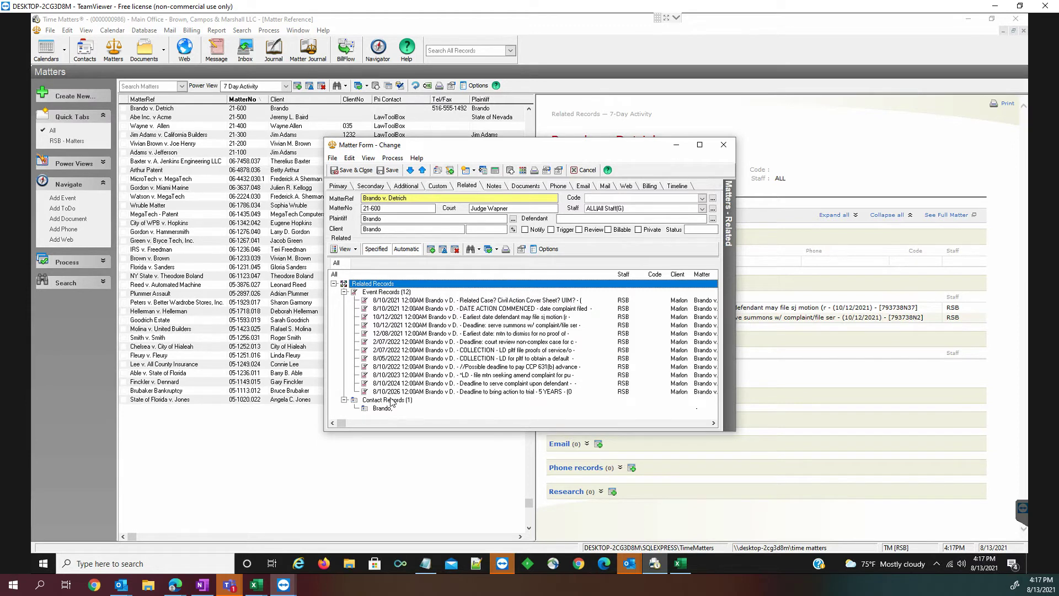
{"action": "left_click", "coordinate": [677, 185]}
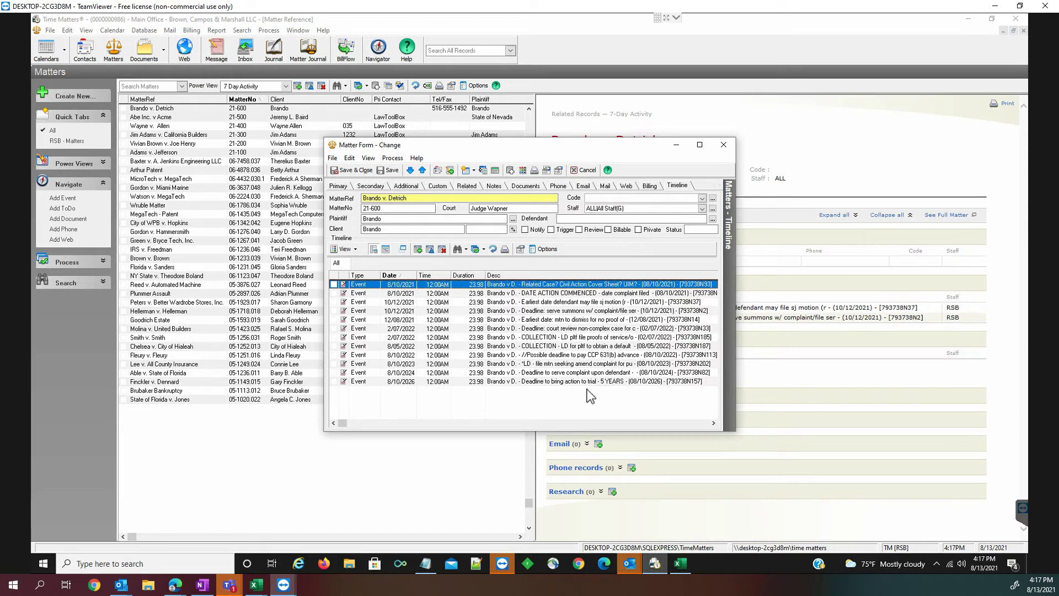
{"action": "left_click", "coordinate": [677, 147]}
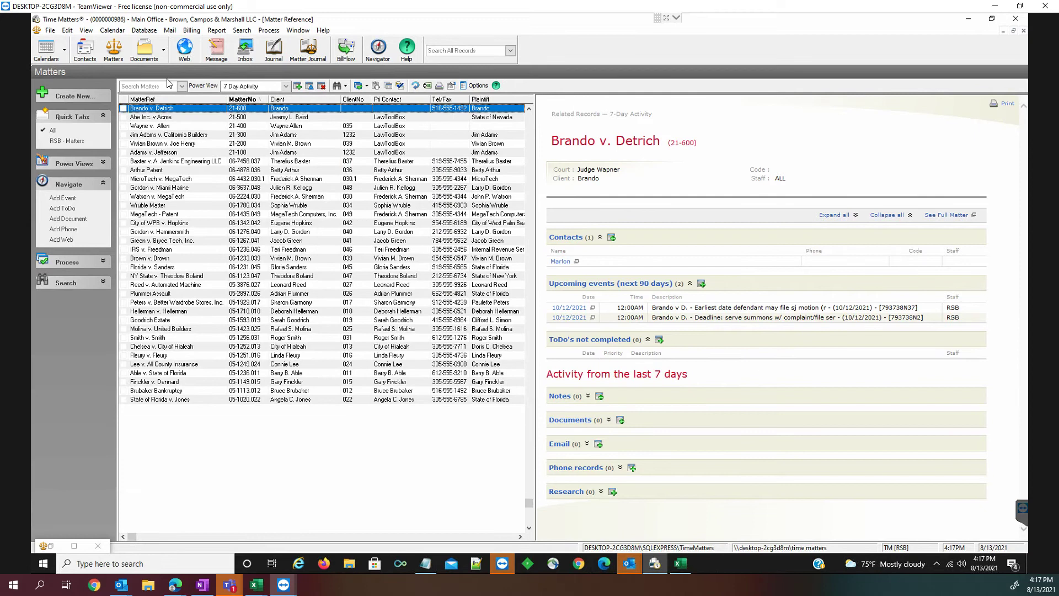
{"action": "left_click", "coordinate": [104, 31]}
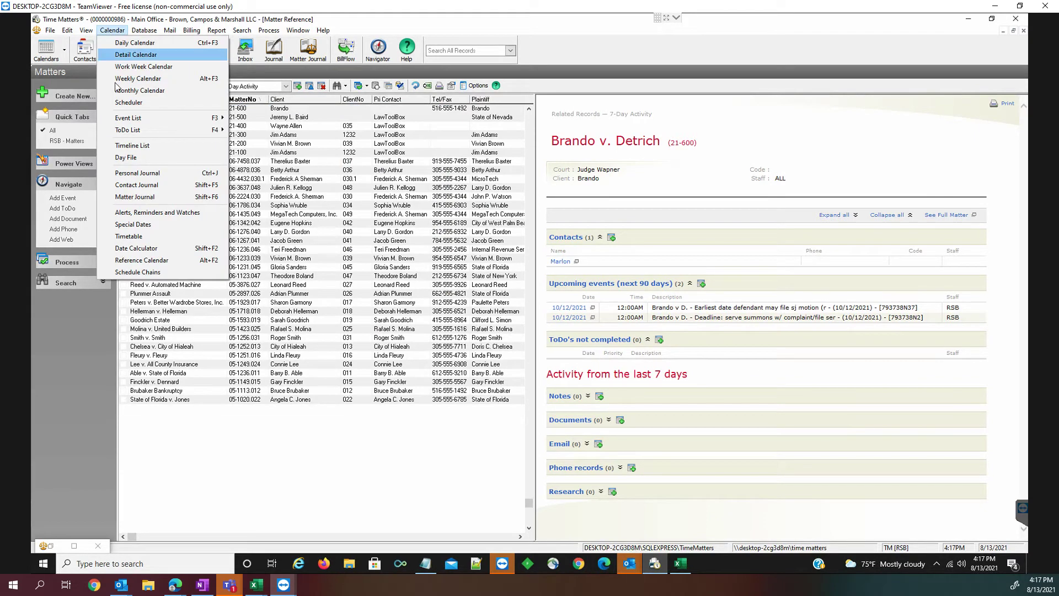
List all events sorted by MatterNo, then show the Monthly calendar with the August 10 deadlines.
{"action": "mouse_move", "coordinate": [124, 119]}
{"action": "left_click", "coordinate": [271, 119]}
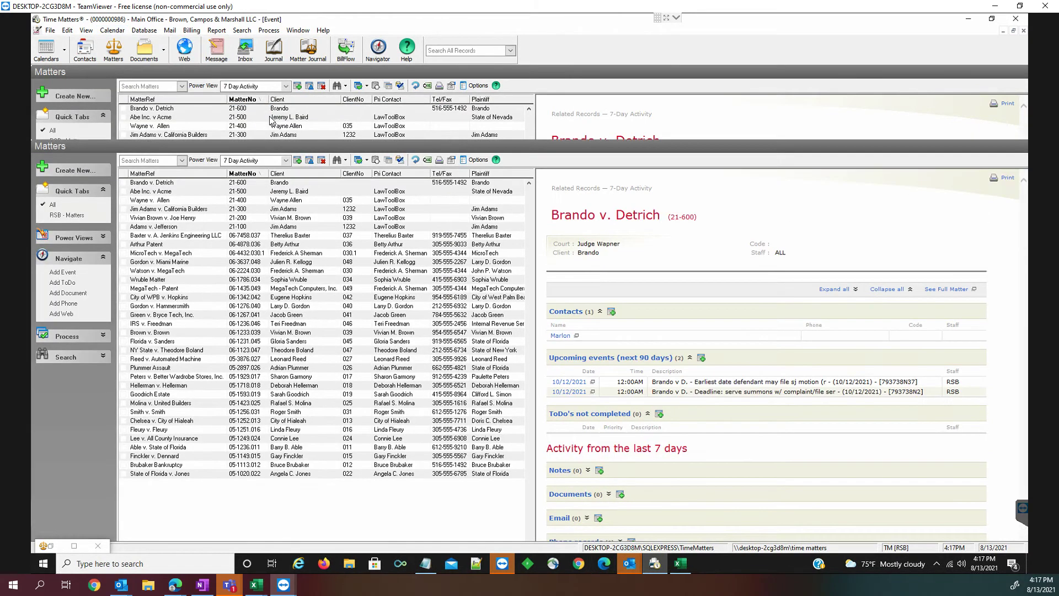
{"action": "left_click", "coordinate": [379, 100]}
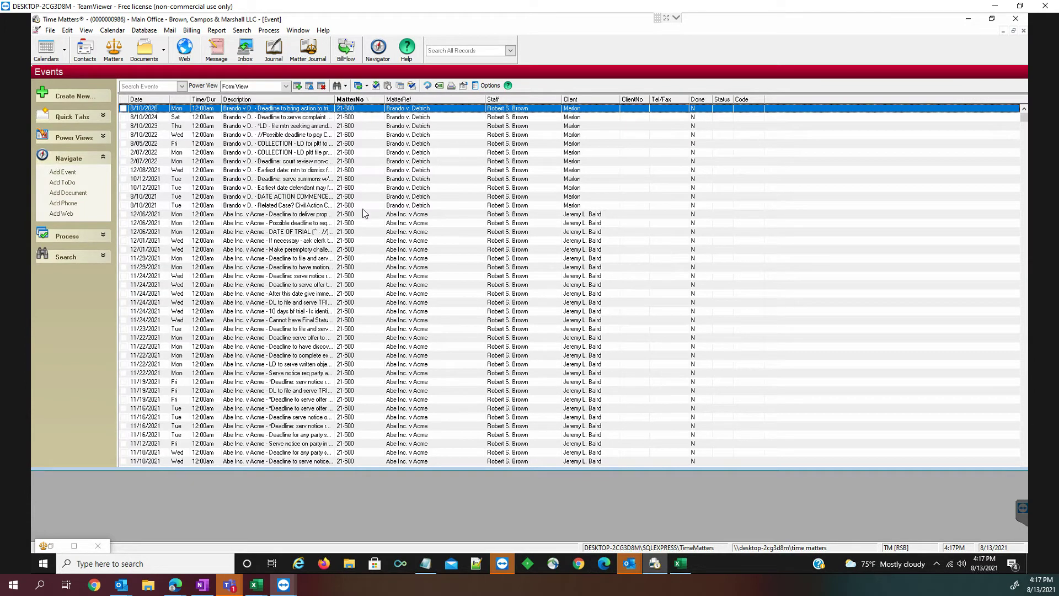
{"action": "left_click", "coordinate": [39, 52]}
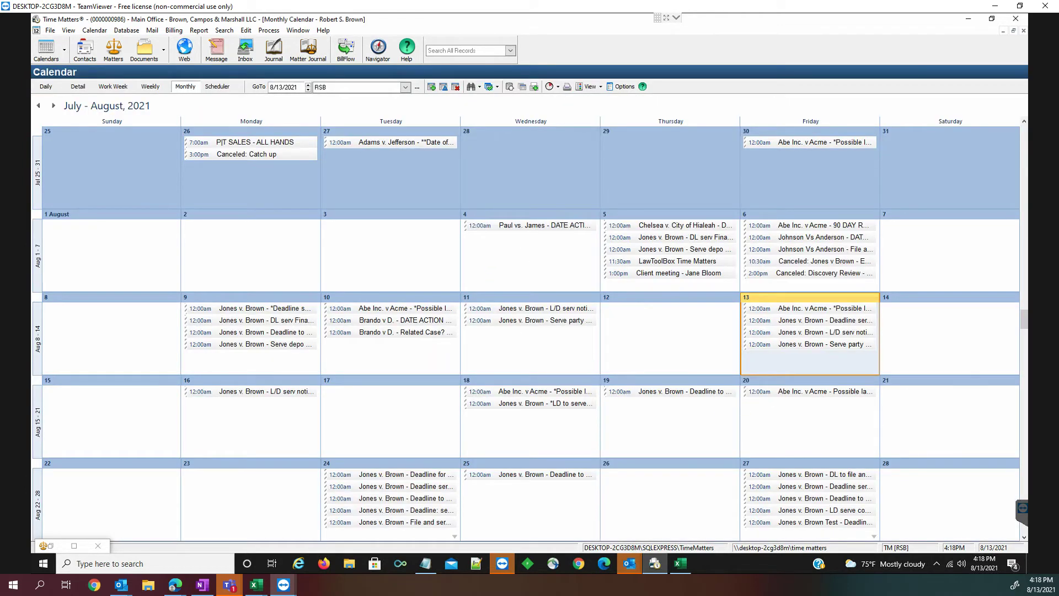
Check the Brando v D. deadlines in the LawToolBox and Outlook calendars, then return to Mail.
{"action": "left_click", "coordinate": [629, 563]}
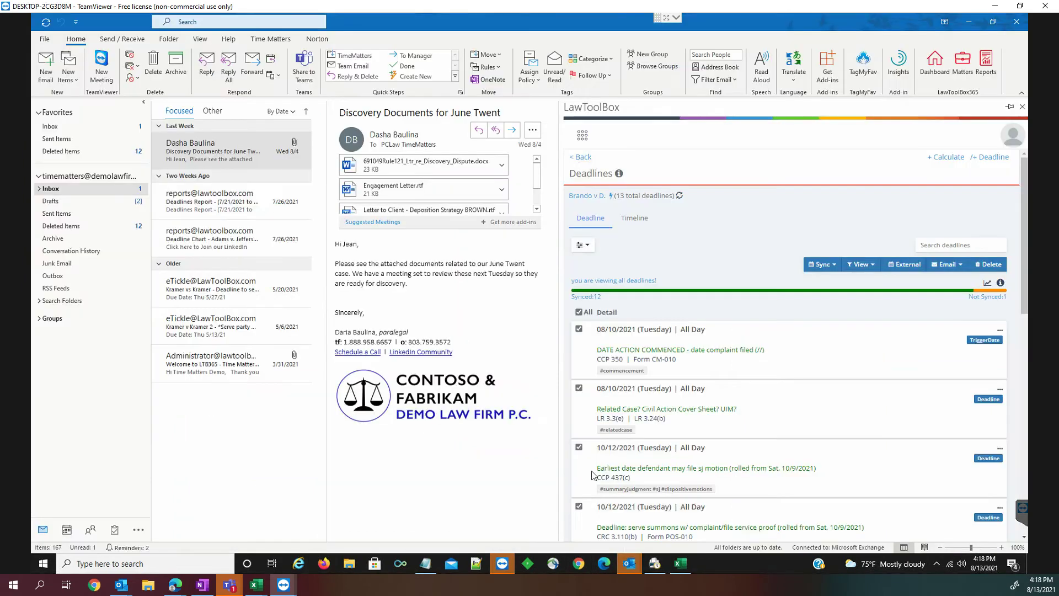
{"action": "left_click", "coordinate": [1013, 135]}
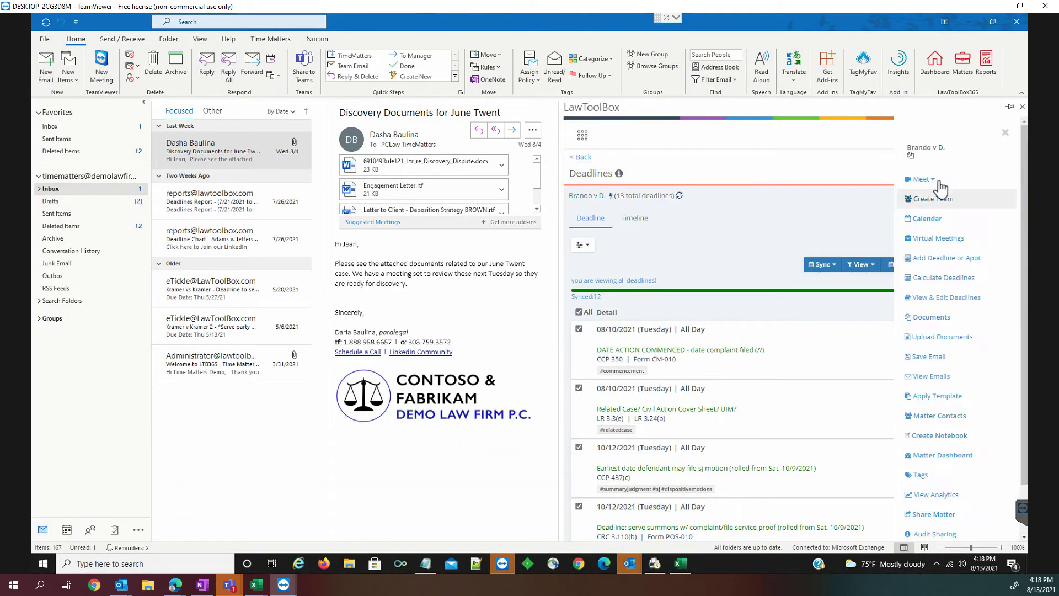
{"action": "left_click", "coordinate": [939, 202]}
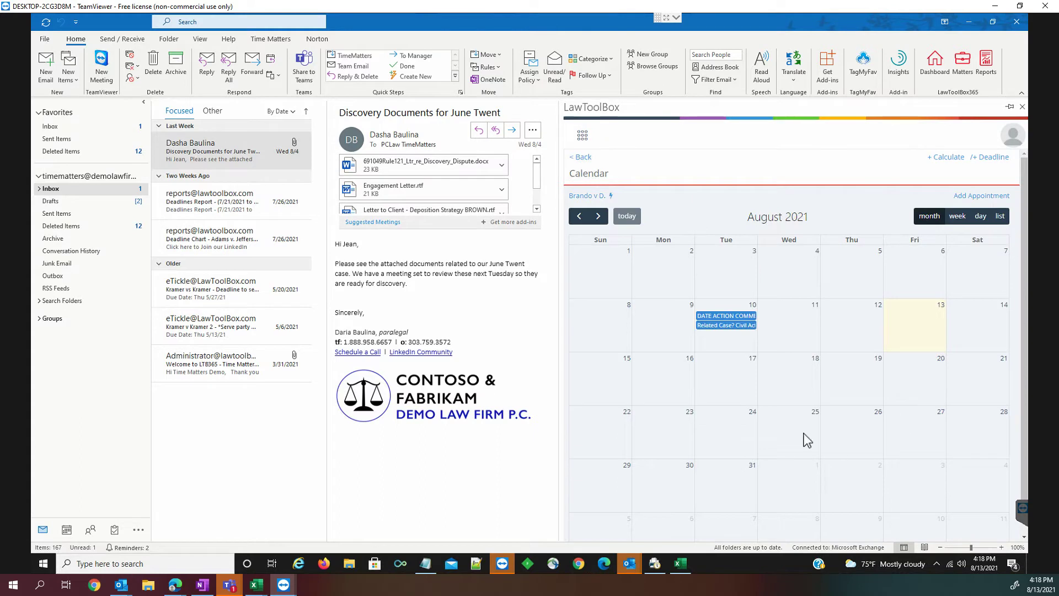
{"action": "left_click", "coordinate": [66, 530]}
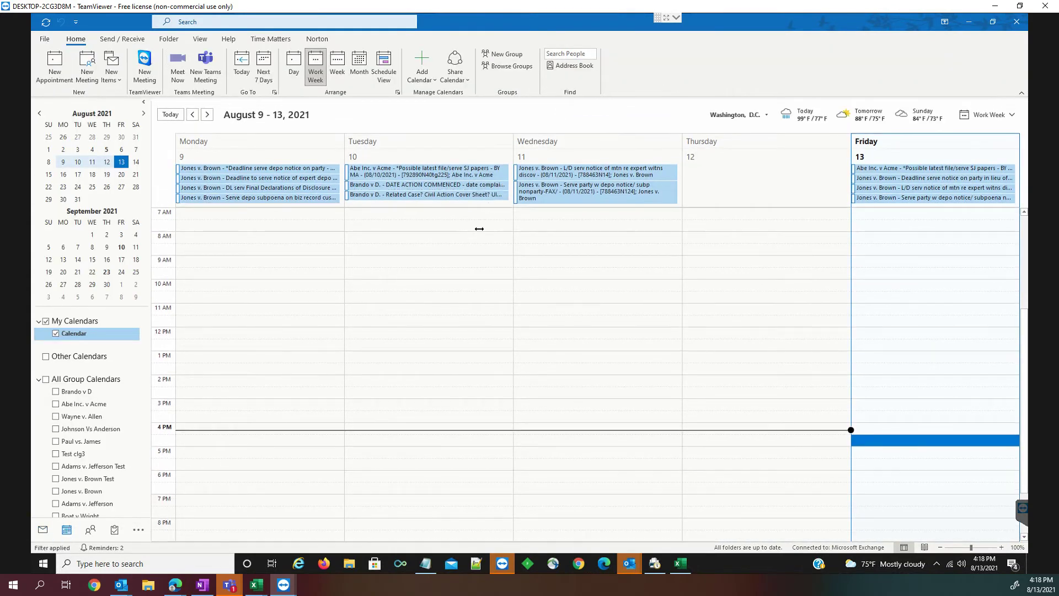
{"action": "key", "text": "ctrl+1"}
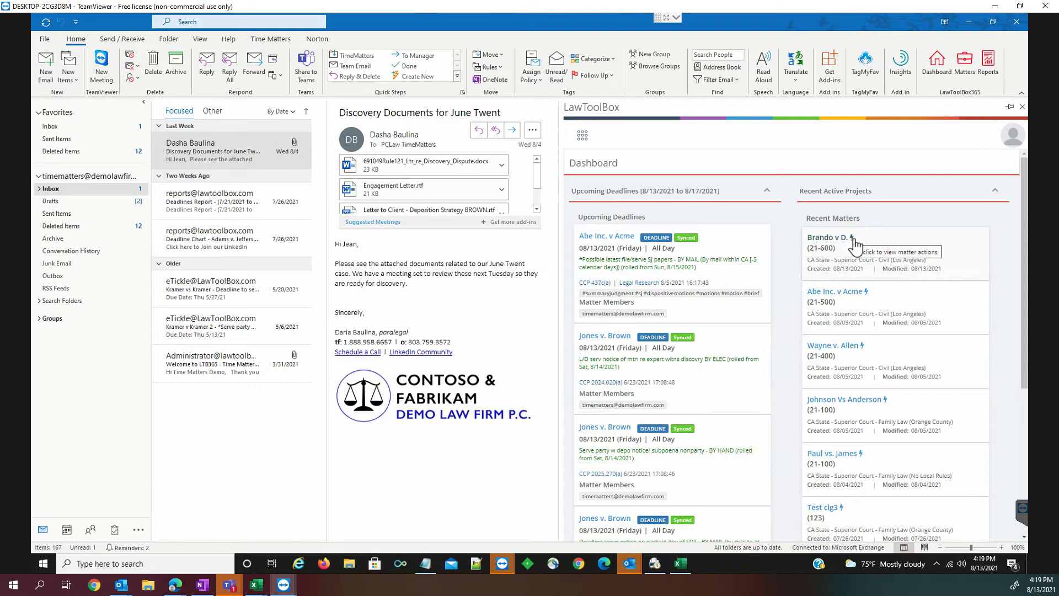
Scan the Upcoming Deadlines report, then open the Brando v D. matter's 13 deadlines.
{"action": "left_click", "coordinate": [965, 66]}
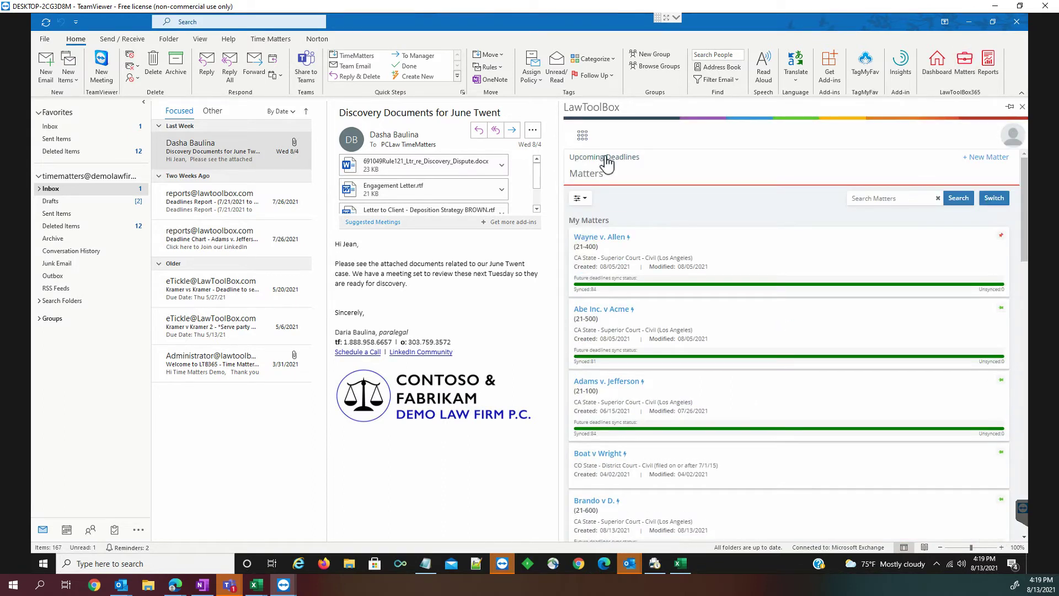
{"action": "left_click", "coordinate": [605, 157]}
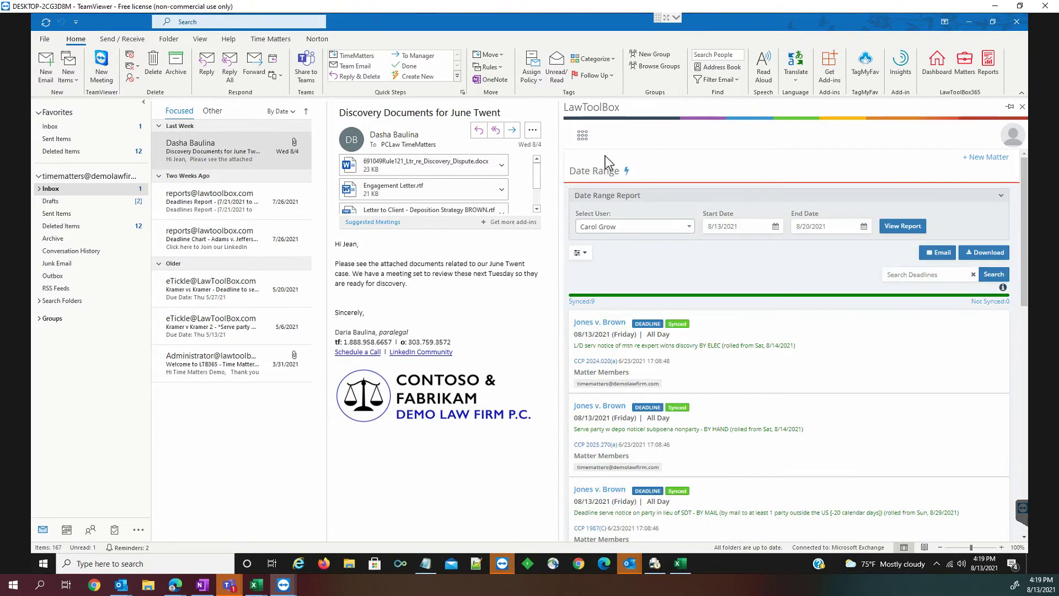
{"action": "scroll", "coordinate": [855, 267], "scroll_direction": "down", "scroll_amount": 3}
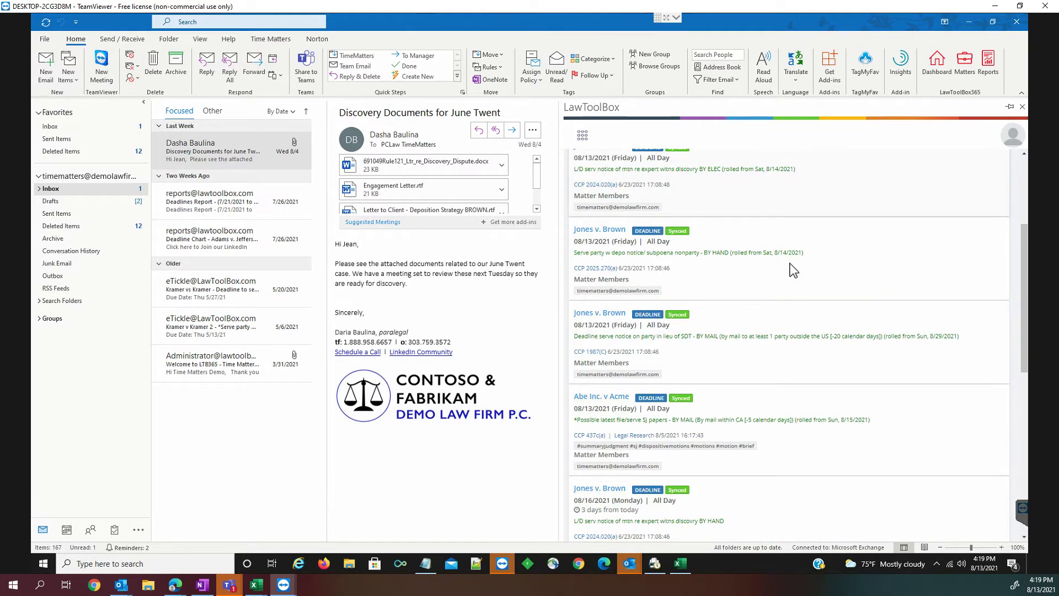
{"action": "scroll", "coordinate": [794, 270], "scroll_direction": "down", "scroll_amount": 5}
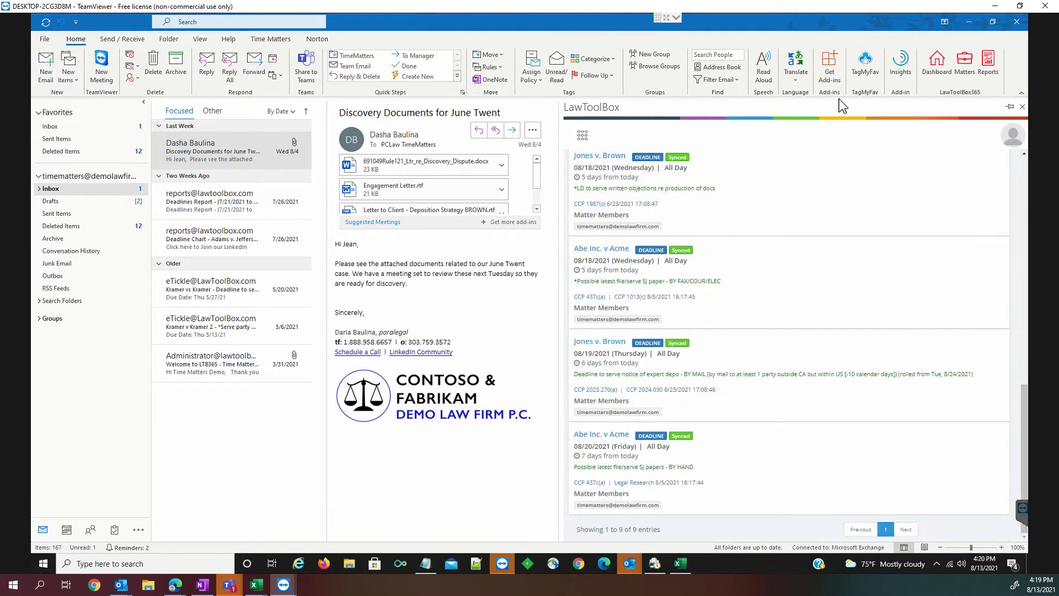
{"action": "left_click", "coordinate": [967, 65]}
{"action": "left_click", "coordinate": [618, 501]}
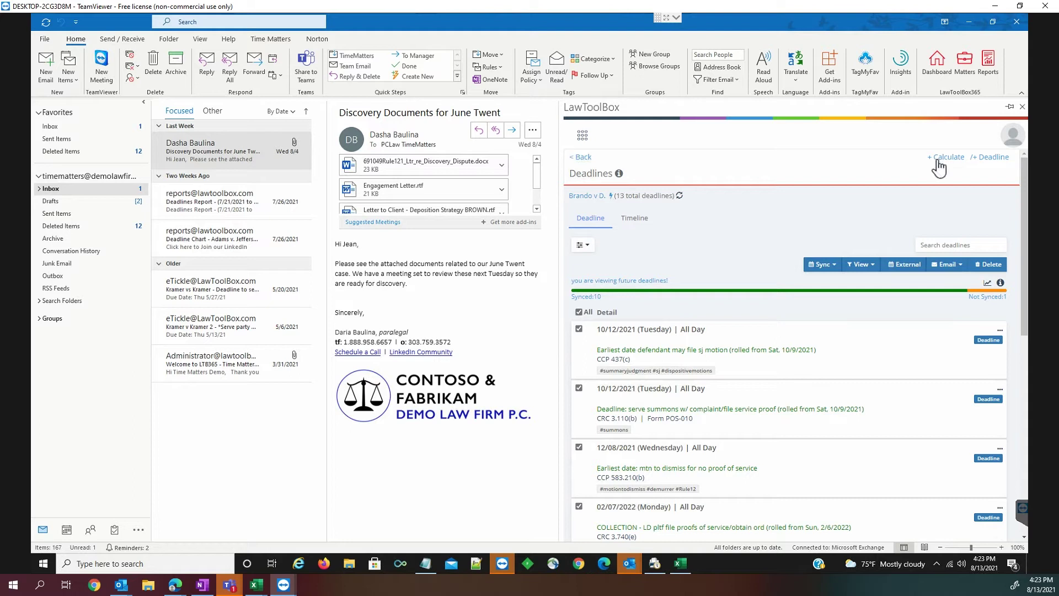
Start a new calculation triggered by 'Date written discovery served'.
{"action": "left_click", "coordinate": [947, 157]}
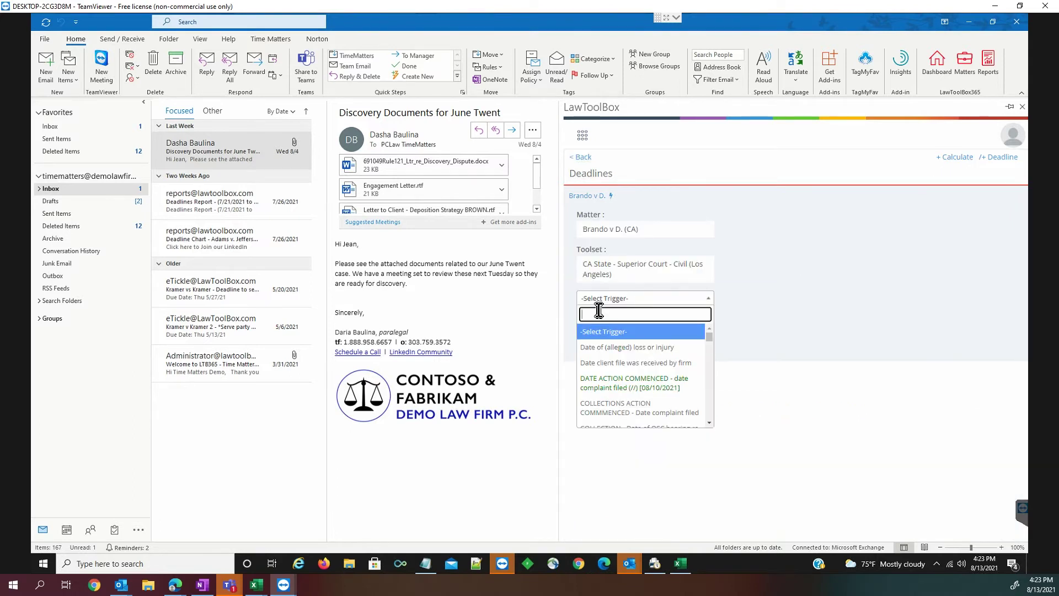
{"action": "type", "text": "dis"}
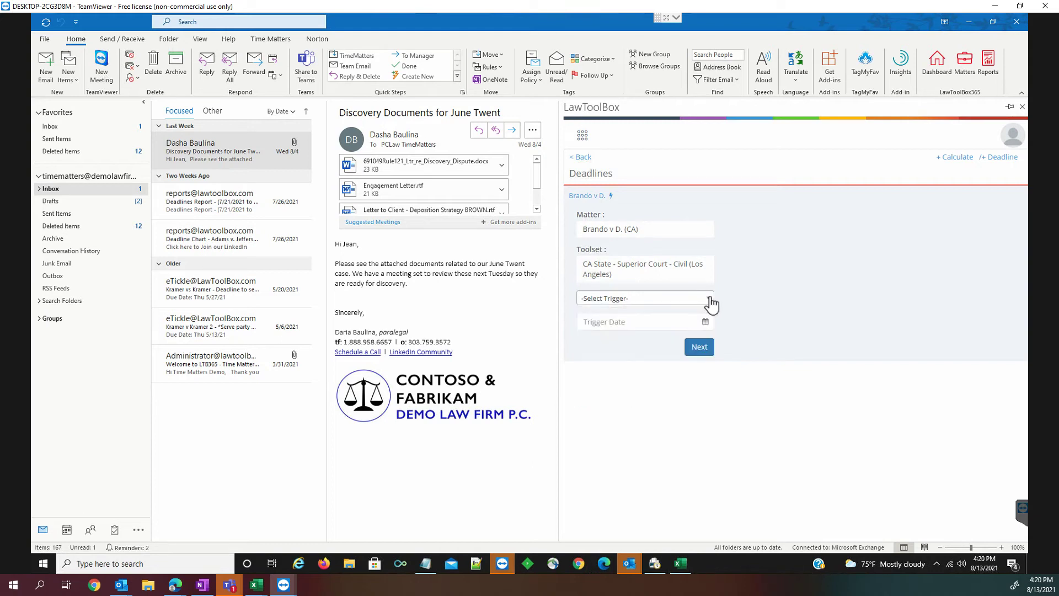
{"action": "left_click", "coordinate": [709, 299]}
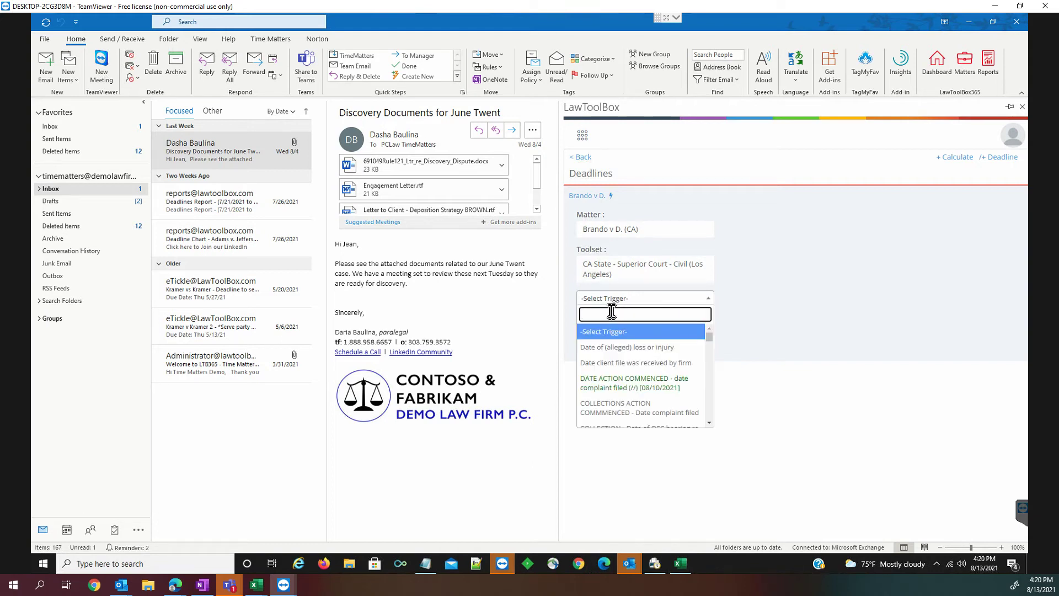
{"action": "type", "text": "disc"}
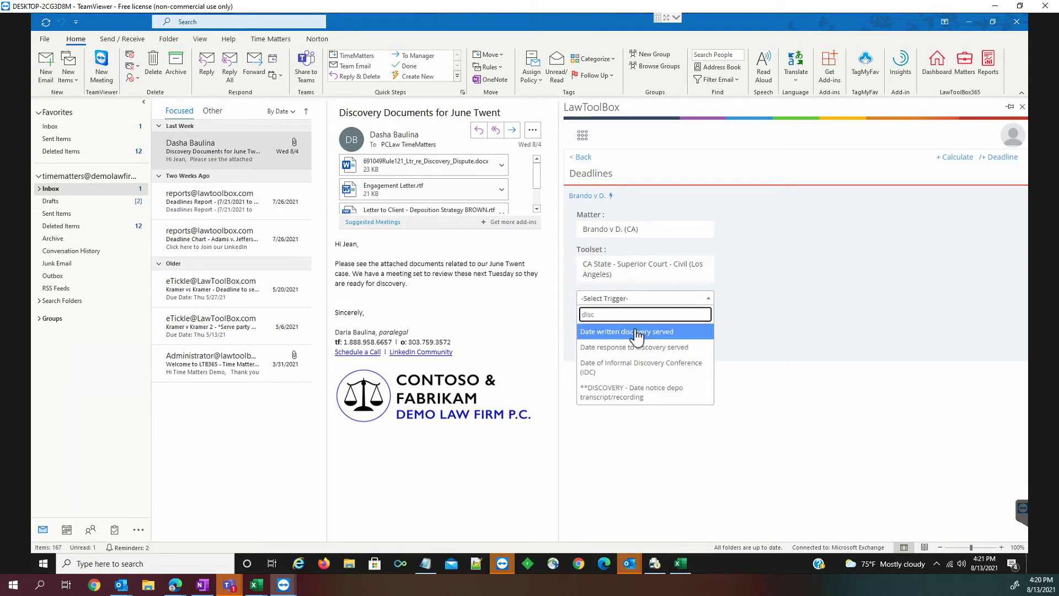
{"action": "left_click", "coordinate": [638, 335]}
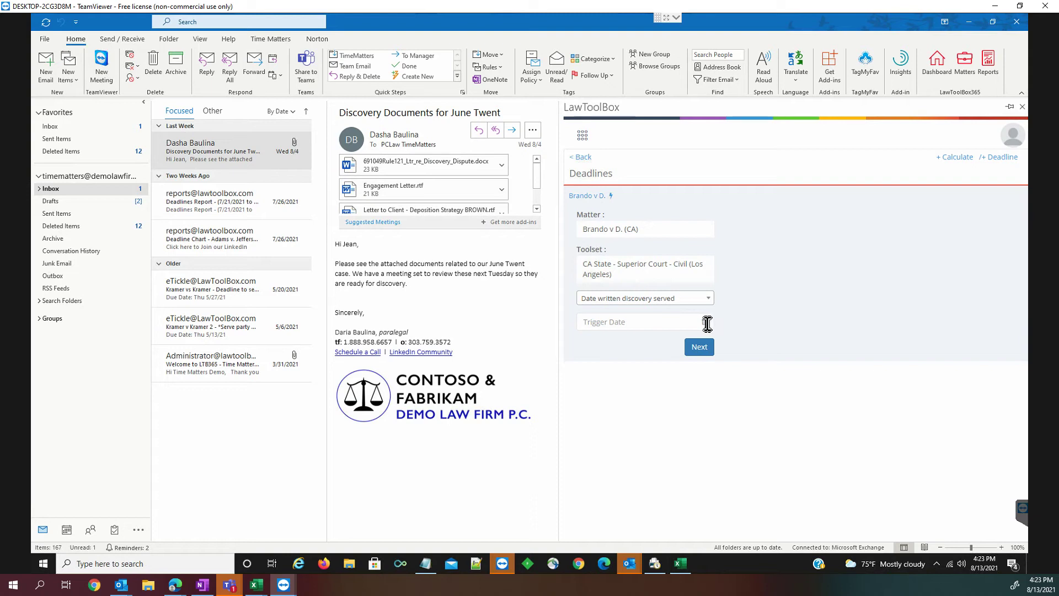
Set the trigger date to 08/13/2021 and choose hand-delivery as the service method.
{"action": "left_click", "coordinate": [705, 322]}
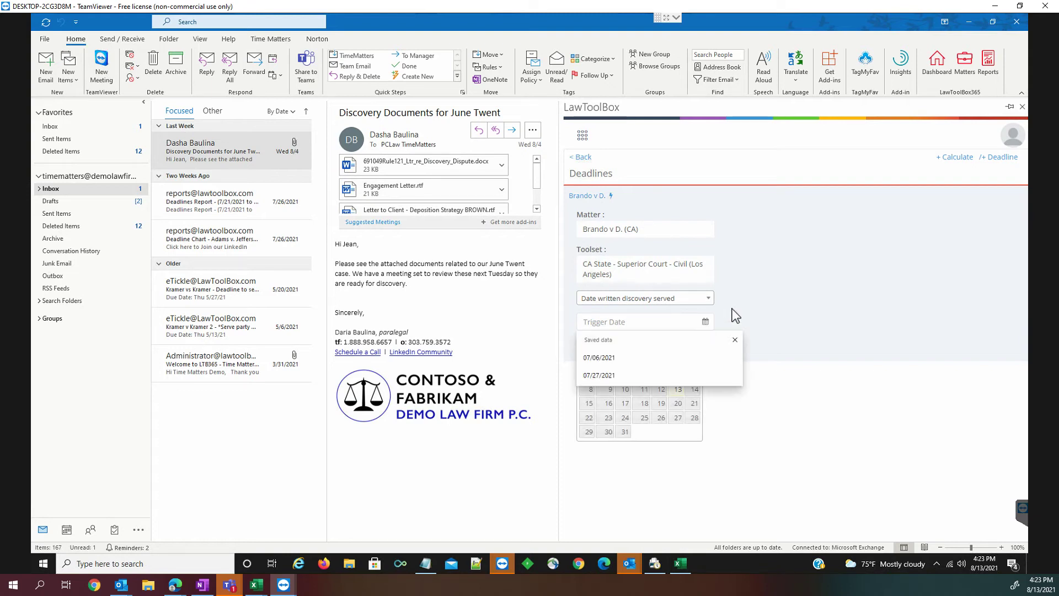
{"action": "left_click", "coordinate": [736, 339]}
{"action": "left_click", "coordinate": [678, 389]}
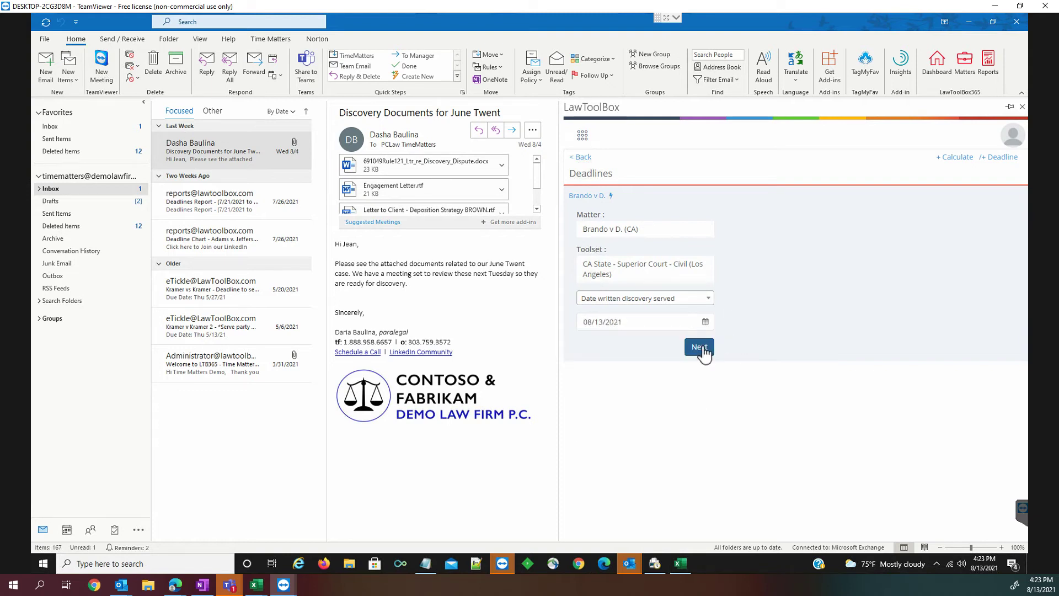
{"action": "left_click", "coordinate": [699, 347]}
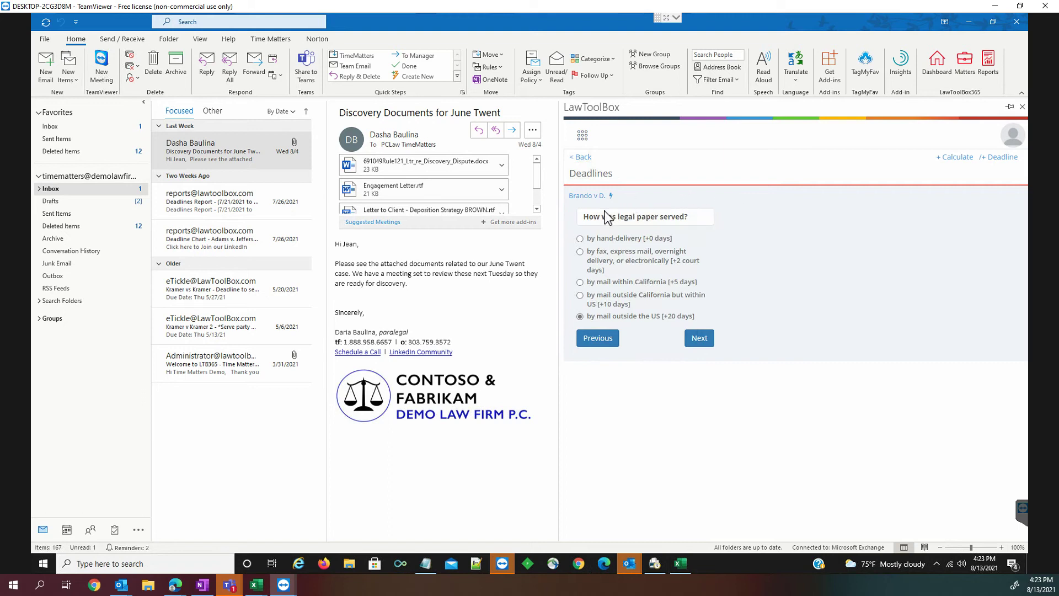
{"action": "left_click", "coordinate": [580, 239]}
Describe the trigger as 'Brando served ROGs on Jones' and calculate the 09/13/2021 discovery response deadline.
{"action": "left_click", "coordinate": [699, 338]}
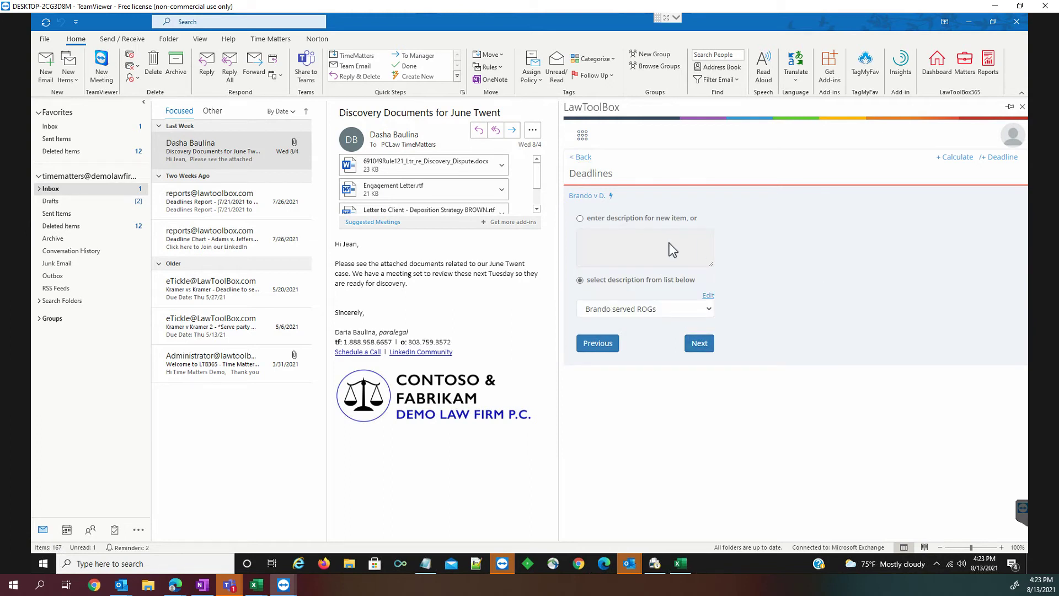
{"action": "left_click", "coordinate": [580, 219]}
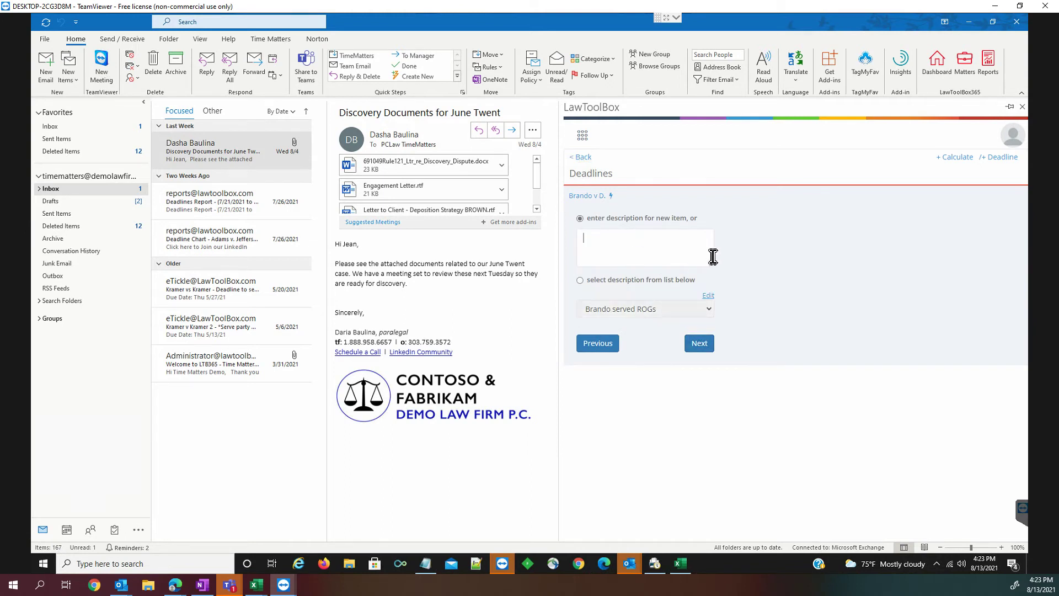
{"action": "type", "text": "Brando served ROG"}
{"action": "type", "text": "Jones"}
{"action": "left_click", "coordinate": [703, 348]}
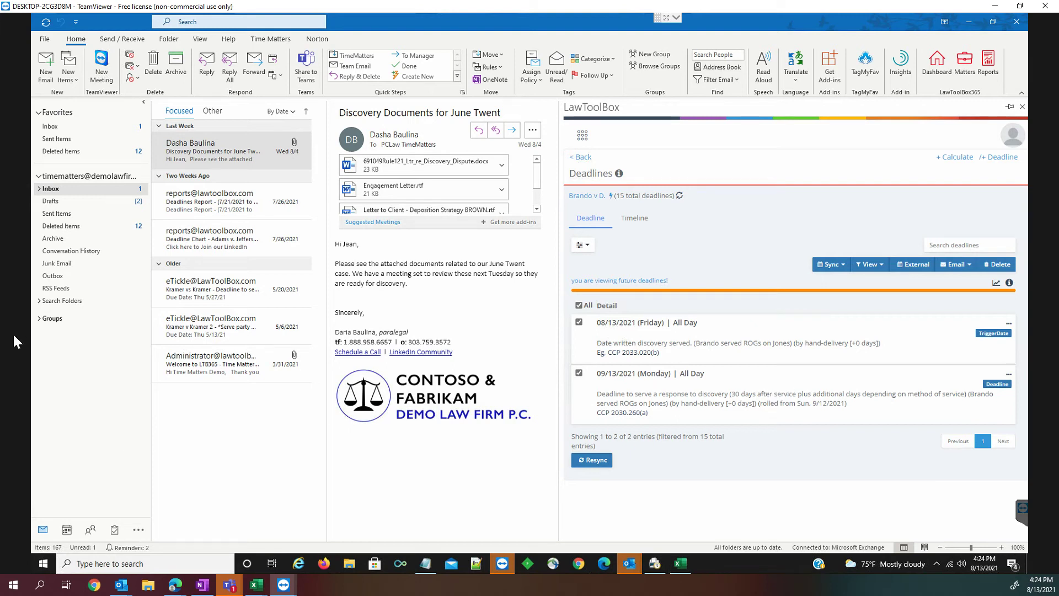
Calculate new deadlines from a DATE OF TRIAL trigger dated 11/18/2021.
{"action": "left_click", "coordinate": [957, 157]}
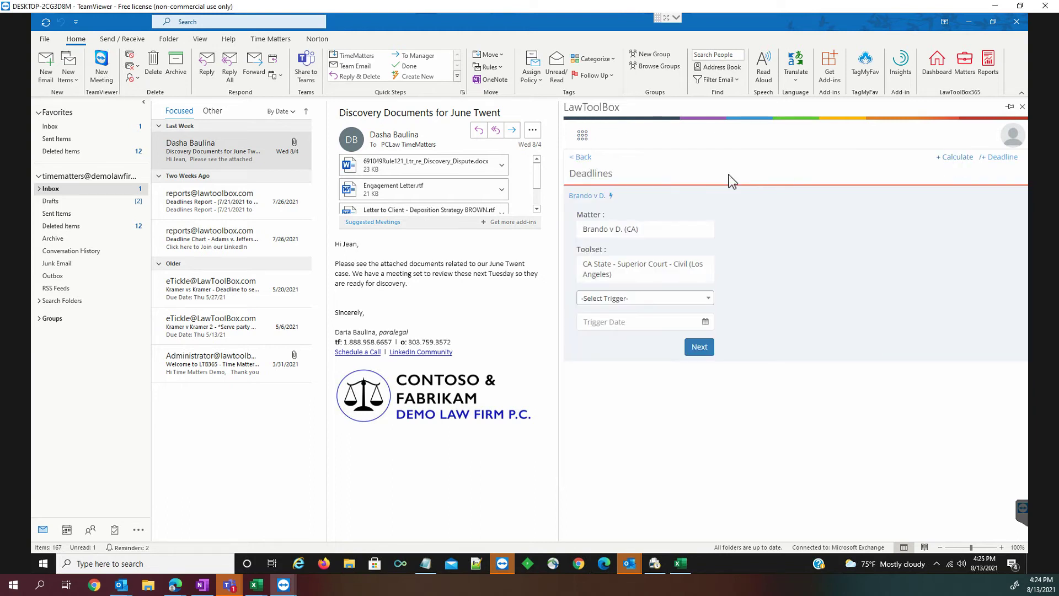
{"action": "left_click", "coordinate": [709, 301]}
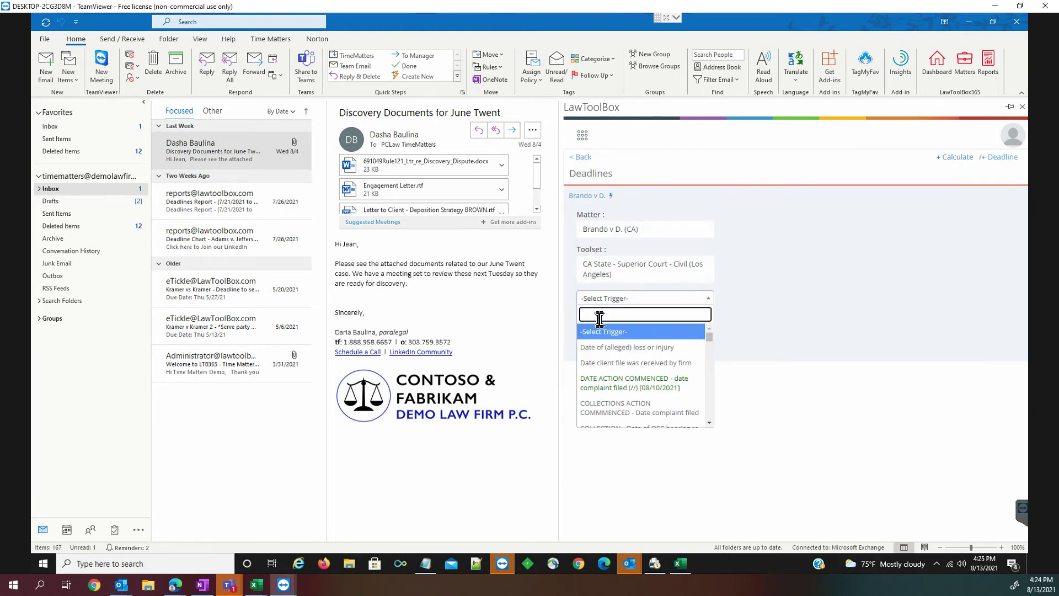
{"action": "type", "text": "trial"}
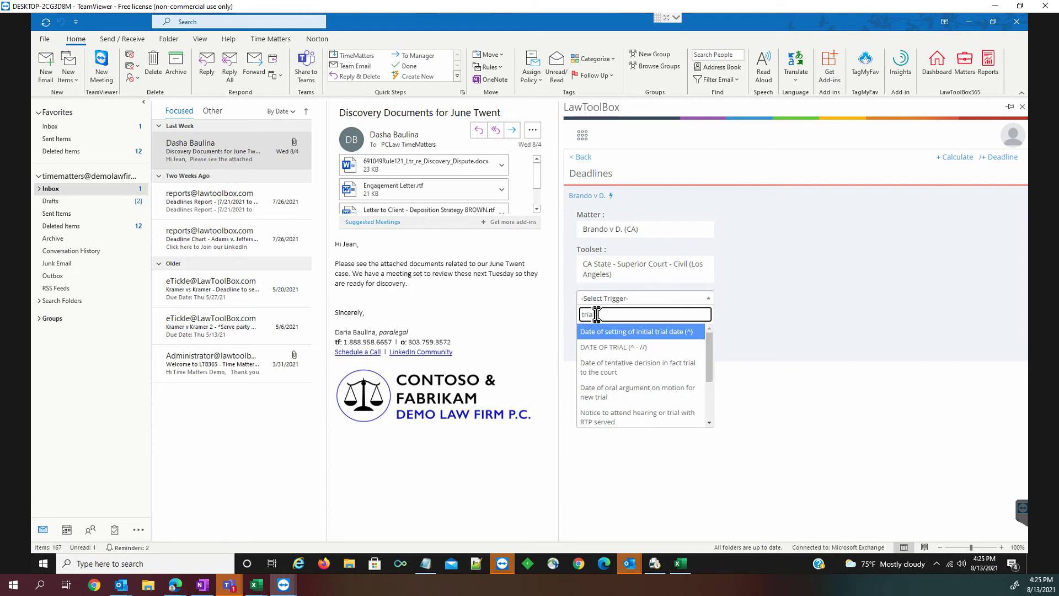
{"action": "left_click", "coordinate": [622, 347]}
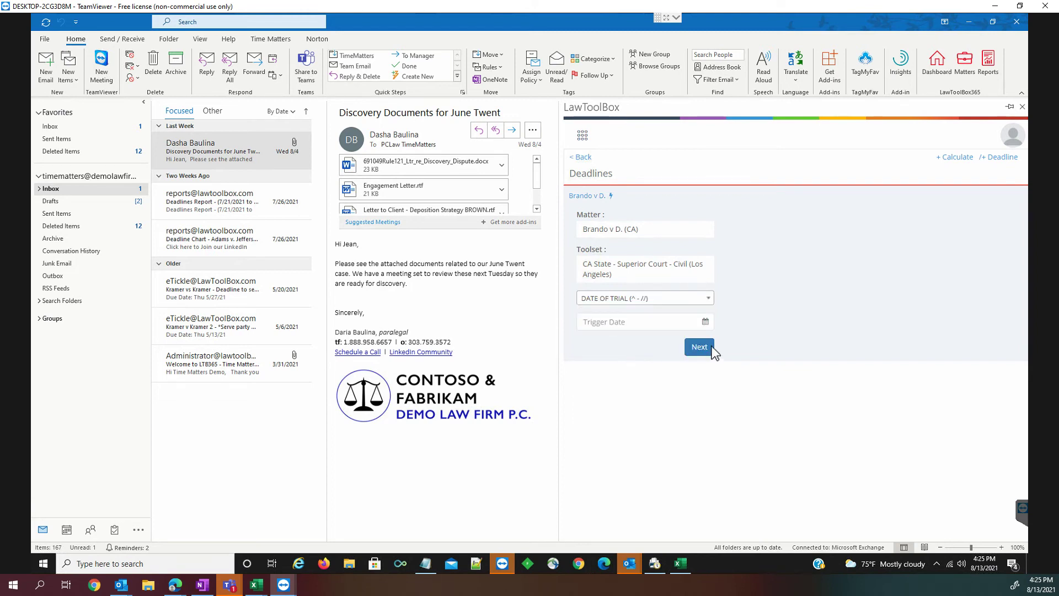
{"action": "left_click", "coordinate": [693, 342]}
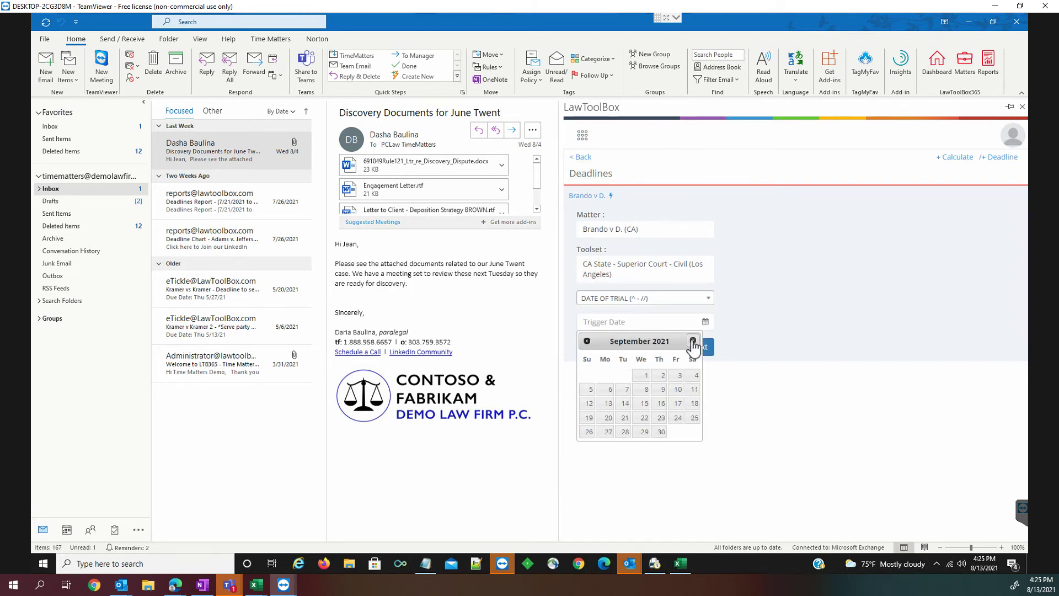
{"action": "left_click", "coordinate": [693, 341]}
{"action": "left_click", "coordinate": [693, 341]}
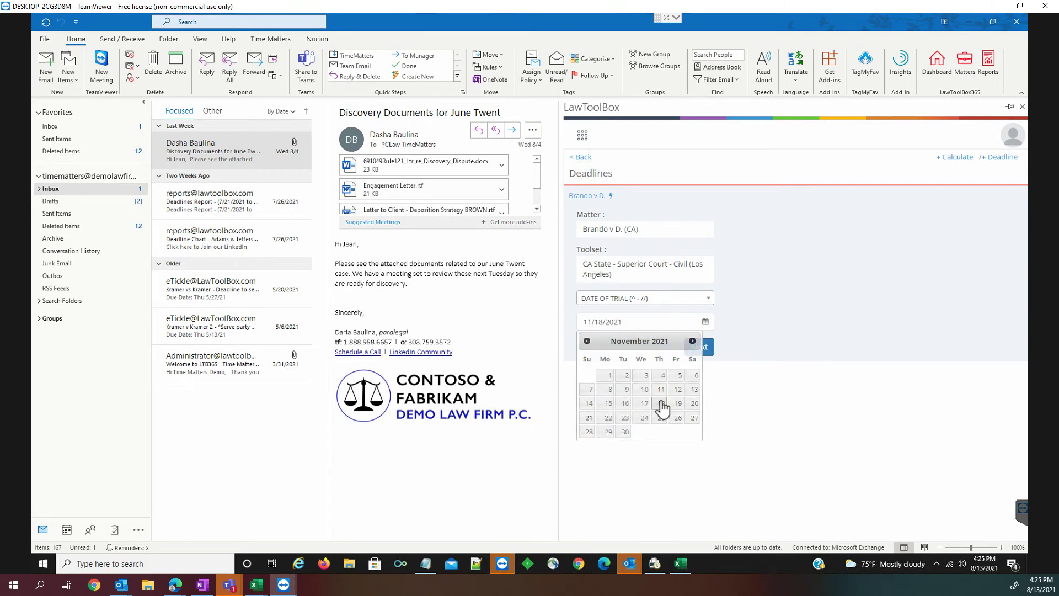
{"action": "left_click", "coordinate": [662, 407]}
{"action": "left_click", "coordinate": [705, 351]}
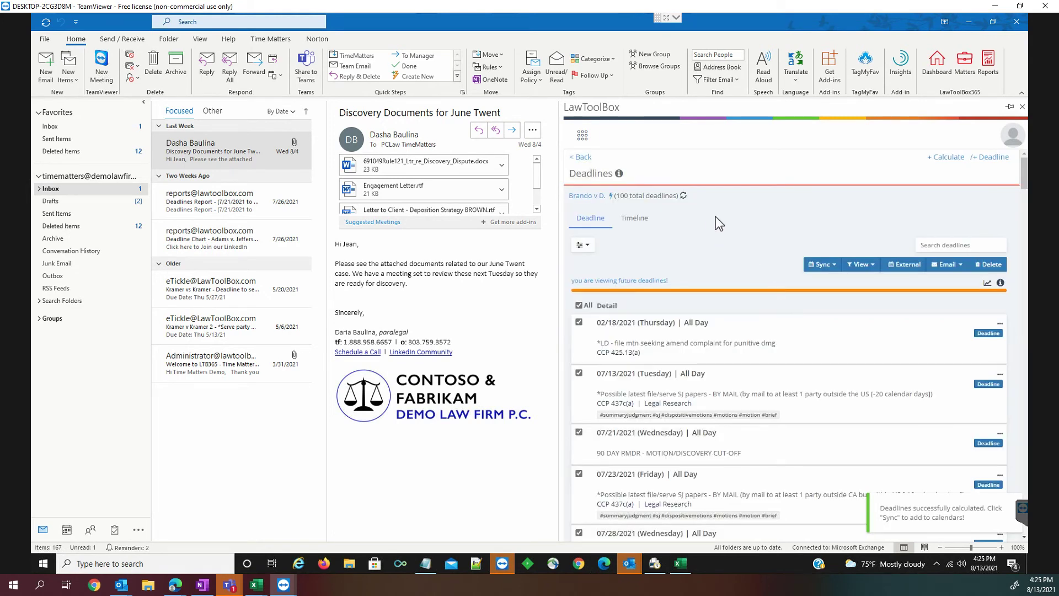
{"action": "scroll", "coordinate": [741, 213], "scroll_direction": "down", "scroll_amount": 5}
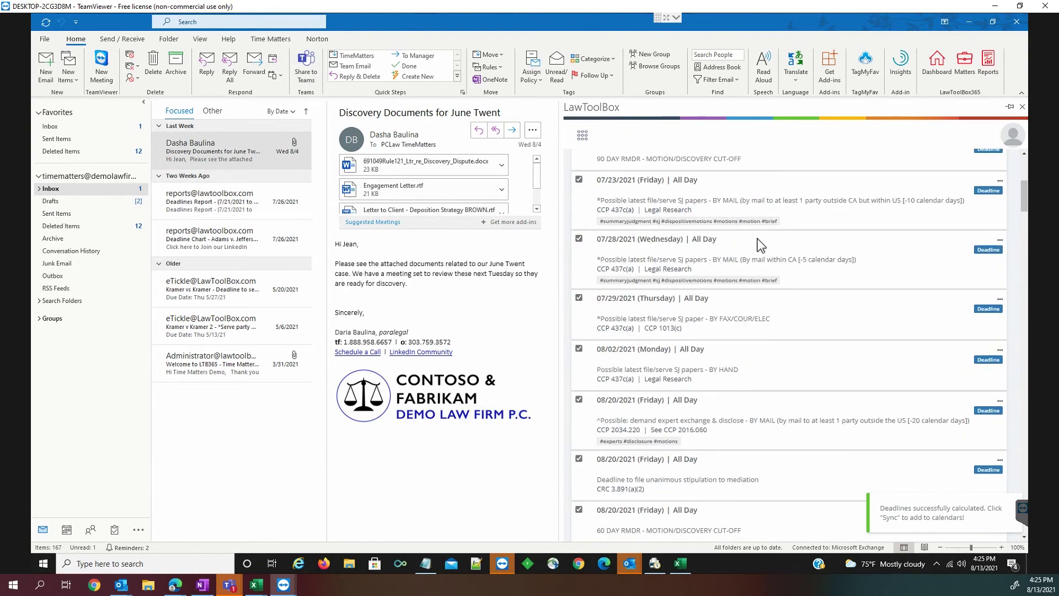
{"action": "scroll", "coordinate": [767, 259], "scroll_direction": "down", "scroll_amount": 10}
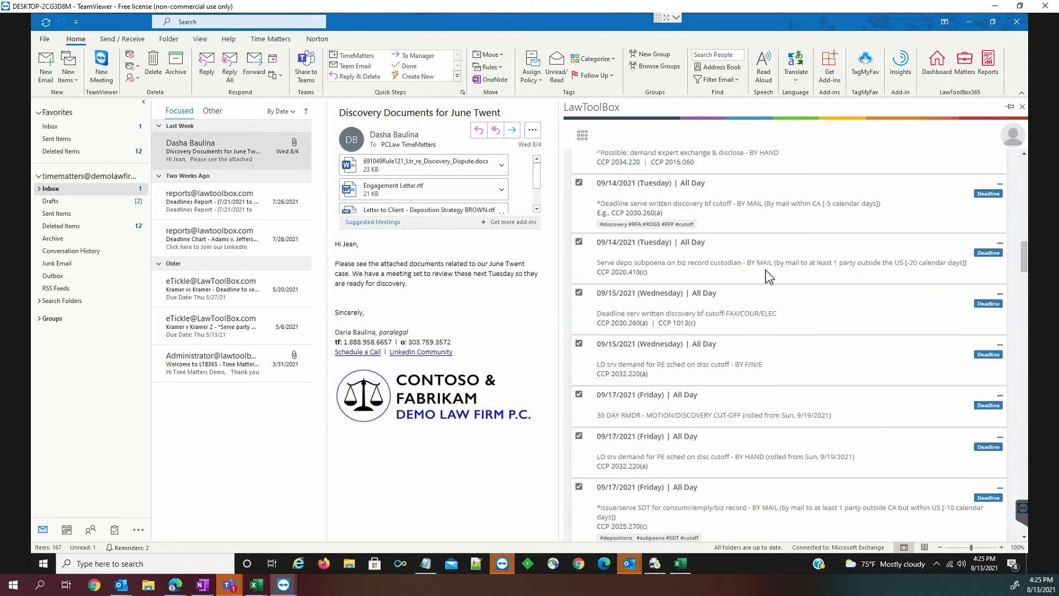
{"action": "scroll", "coordinate": [767, 276], "scroll_direction": "down", "scroll_amount": 8}
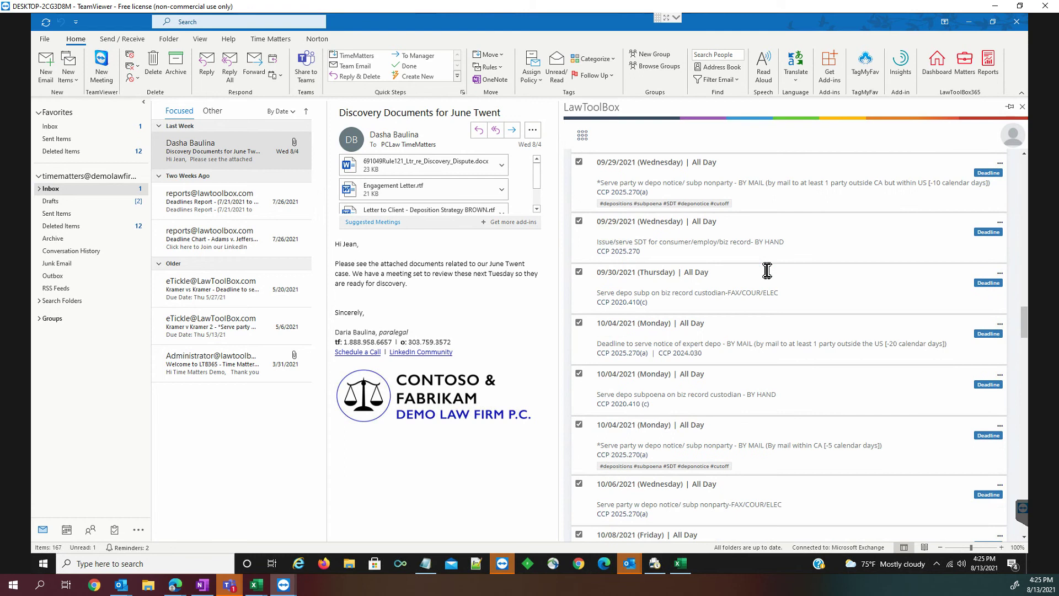
{"action": "scroll", "coordinate": [767, 276], "scroll_direction": "down", "scroll_amount": 10}
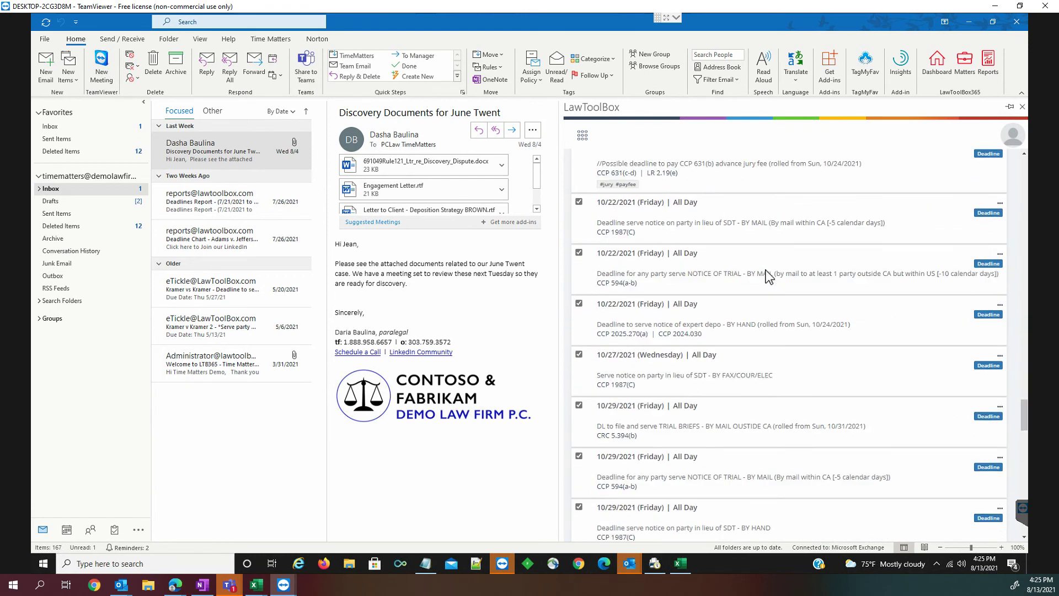
{"action": "scroll", "coordinate": [767, 274], "scroll_direction": "down", "scroll_amount": 10}
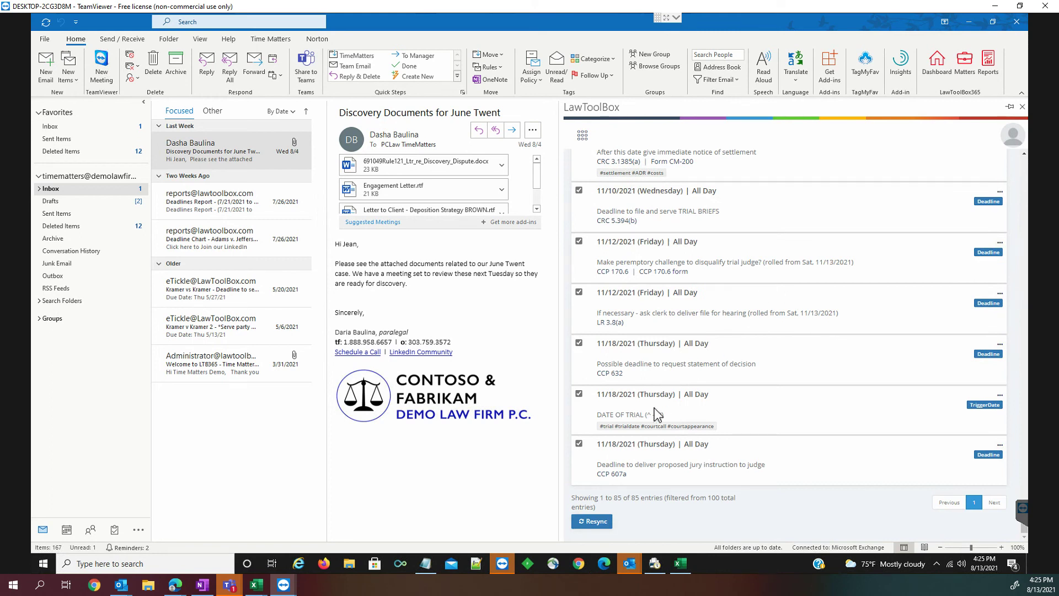
{"action": "left_click_drag", "start_coordinate": [1024, 516], "coordinate": [1019, 151]}
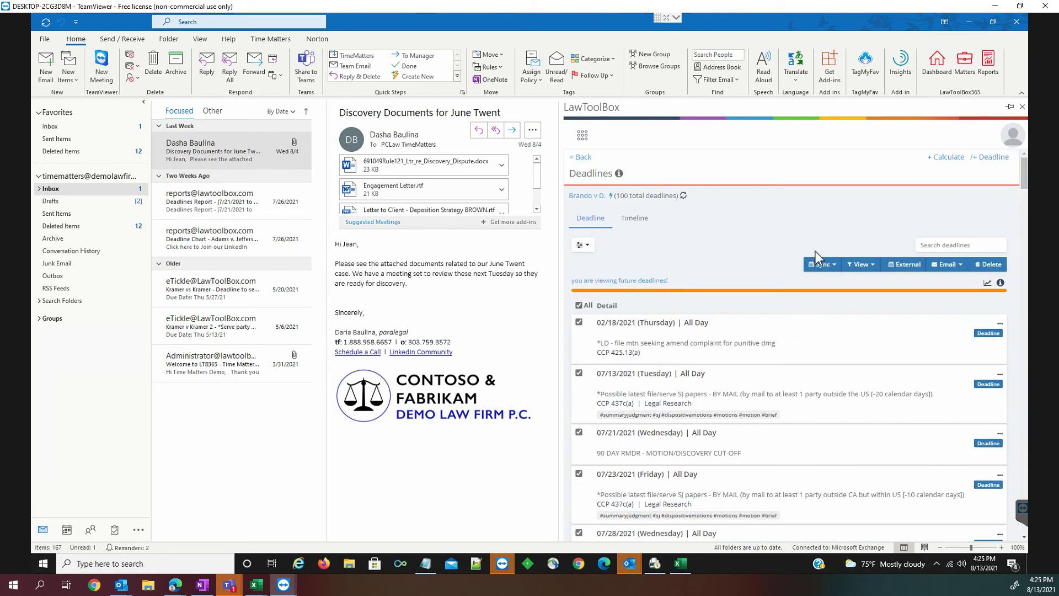
Sync the selected Brando v D. deadlines to the calendars, then switch to Time Matters.
{"action": "left_click", "coordinate": [828, 266]}
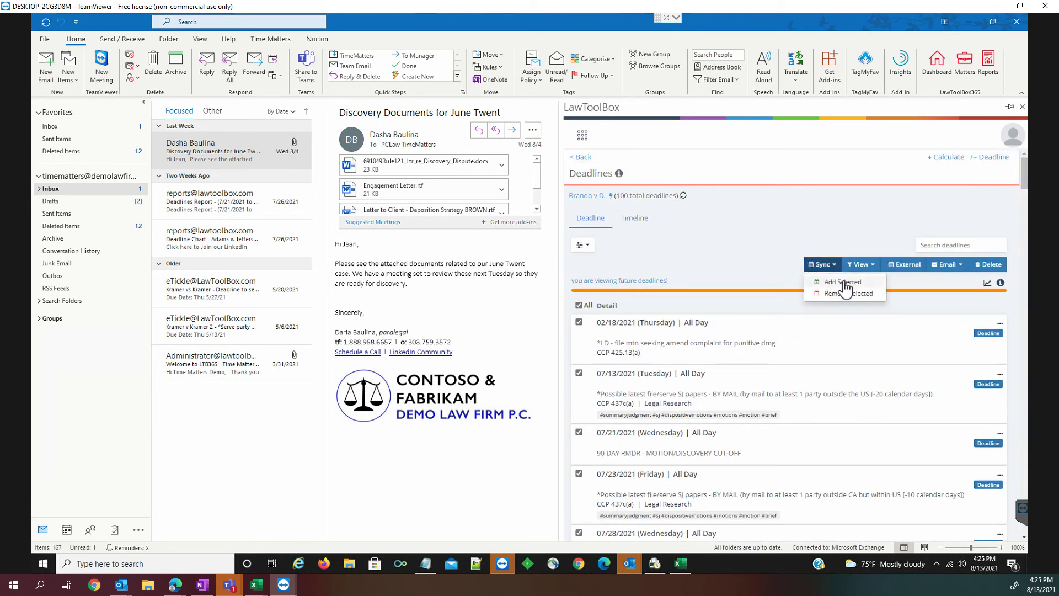
{"action": "left_click", "coordinate": [844, 283]}
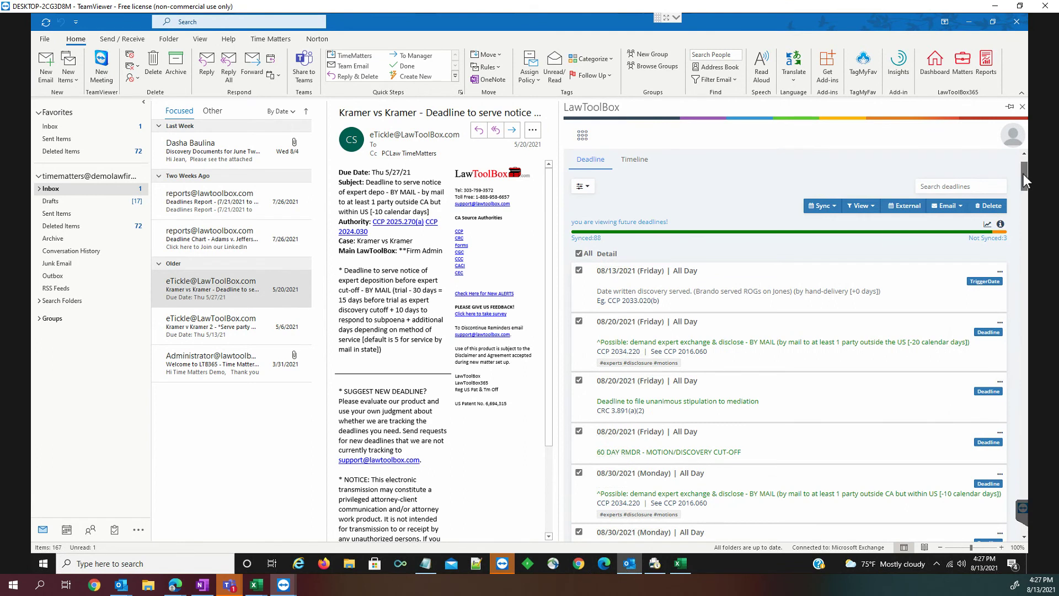
{"action": "left_click_drag", "start_coordinate": [1024, 174], "coordinate": [1029, 465]}
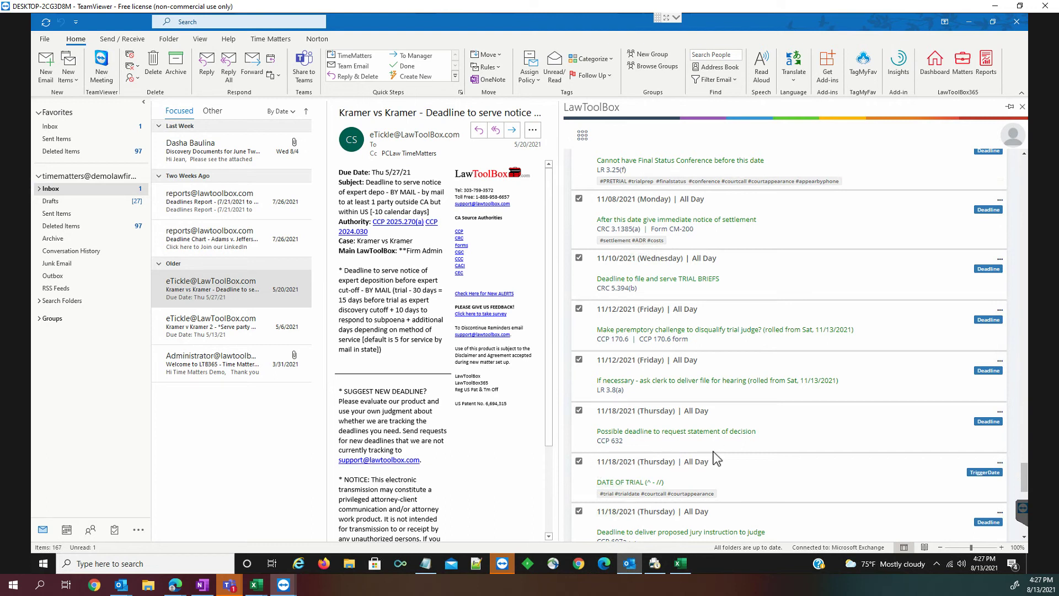
{"action": "left_click", "coordinate": [656, 570]}
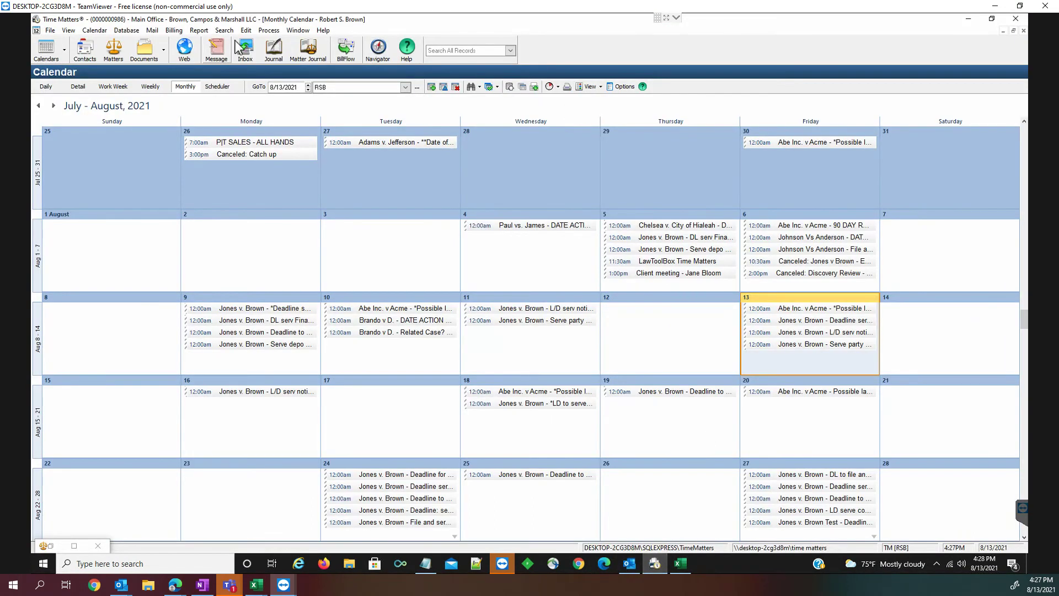
Browse the Brando v. Detrich Timeline events through to the last one, then minimize Time Matters.
{"action": "left_click", "coordinate": [113, 50]}
{"action": "double_click", "coordinate": [244, 108]}
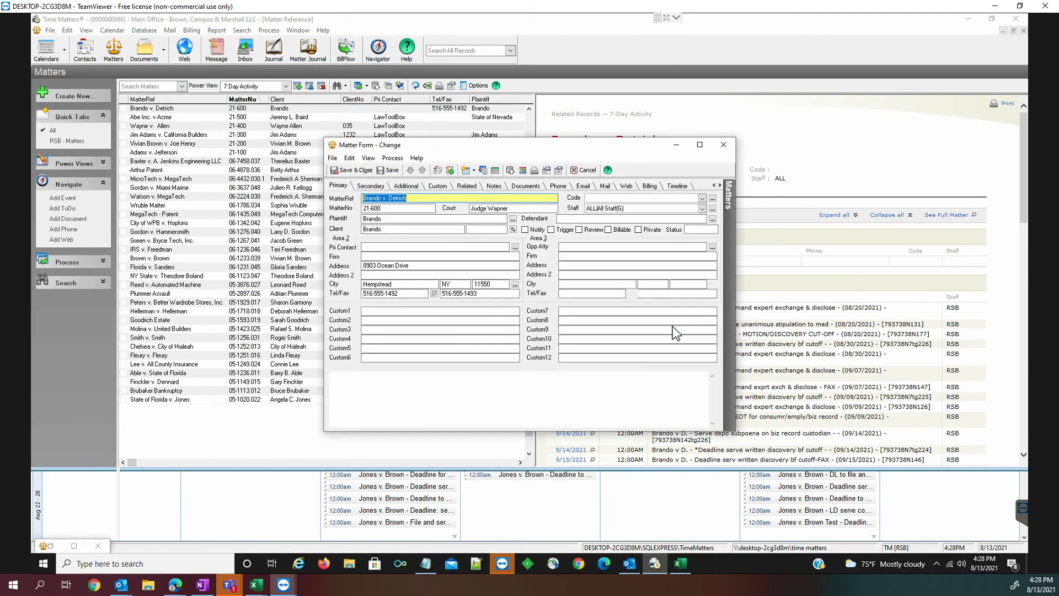
{"action": "left_click", "coordinate": [677, 186]}
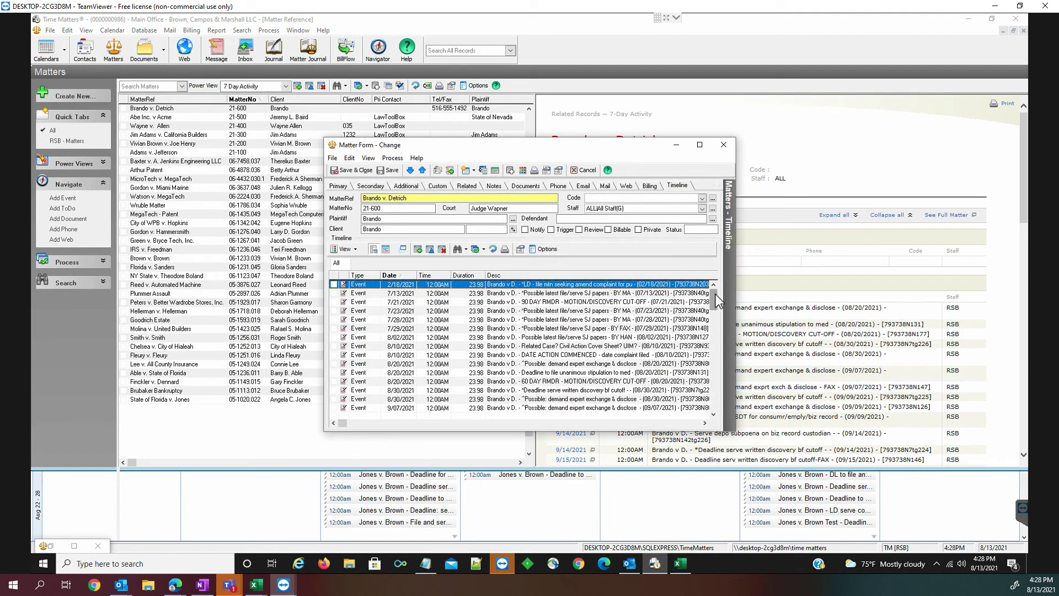
{"action": "scroll", "coordinate": [715, 296], "scroll_direction": "down", "scroll_amount": 8}
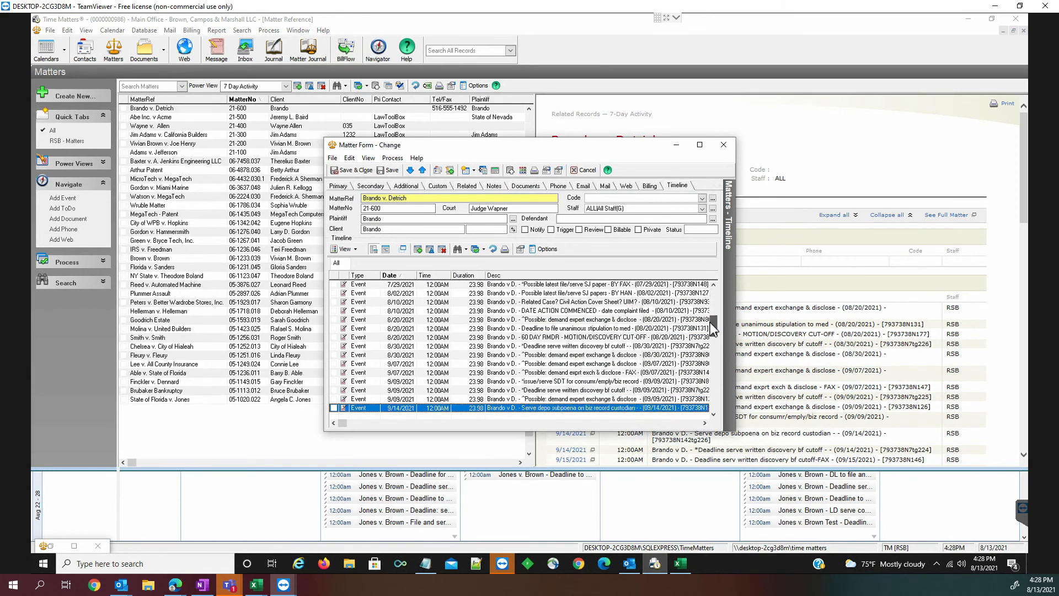
{"action": "left_click_drag", "start_coordinate": [710, 330], "coordinate": [708, 358]}
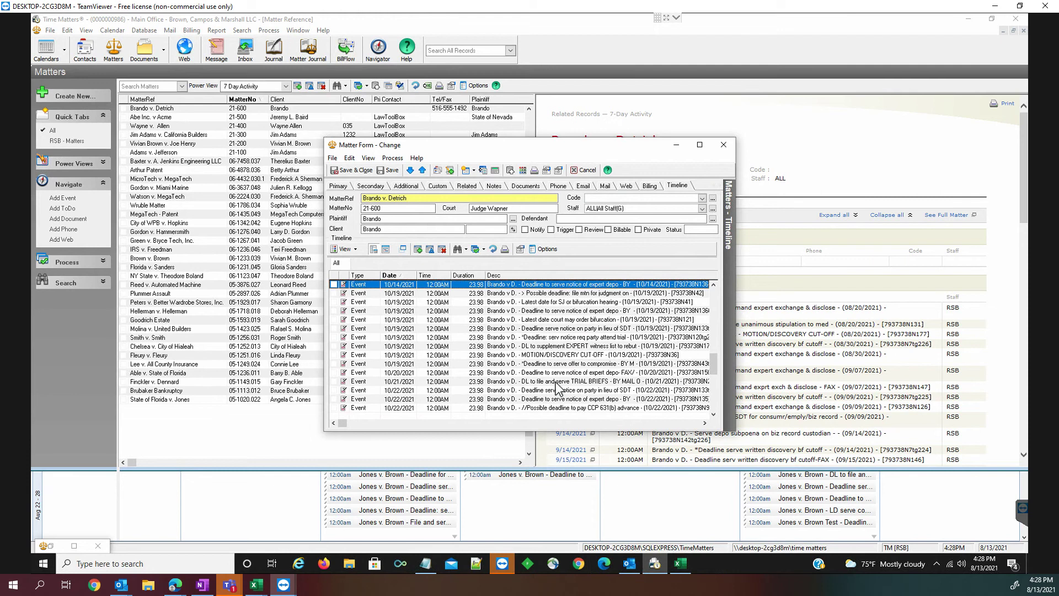
{"action": "left_click", "coordinate": [550, 388]}
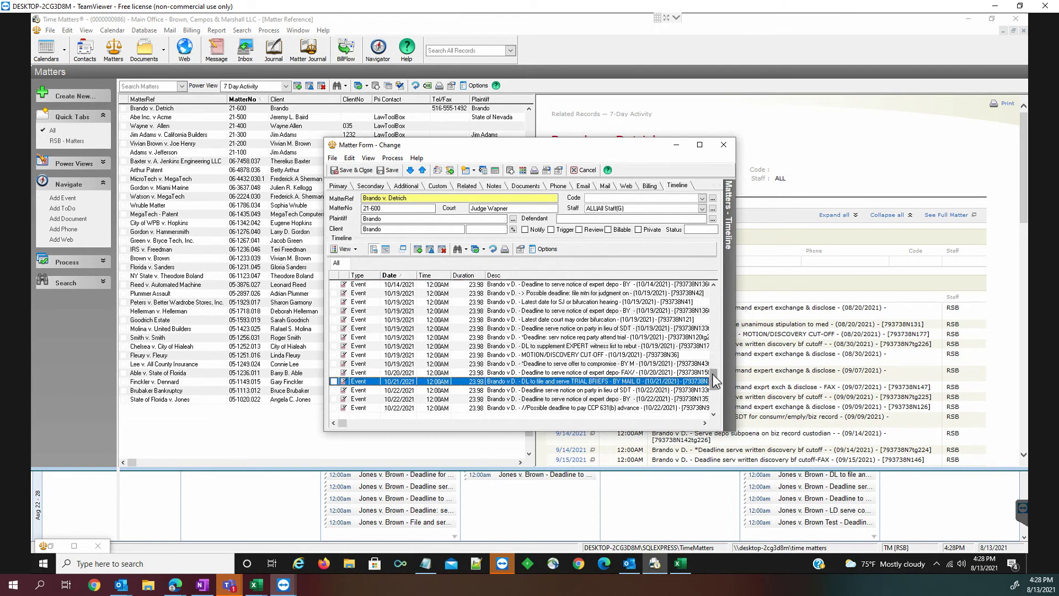
{"action": "key", "text": "End"}
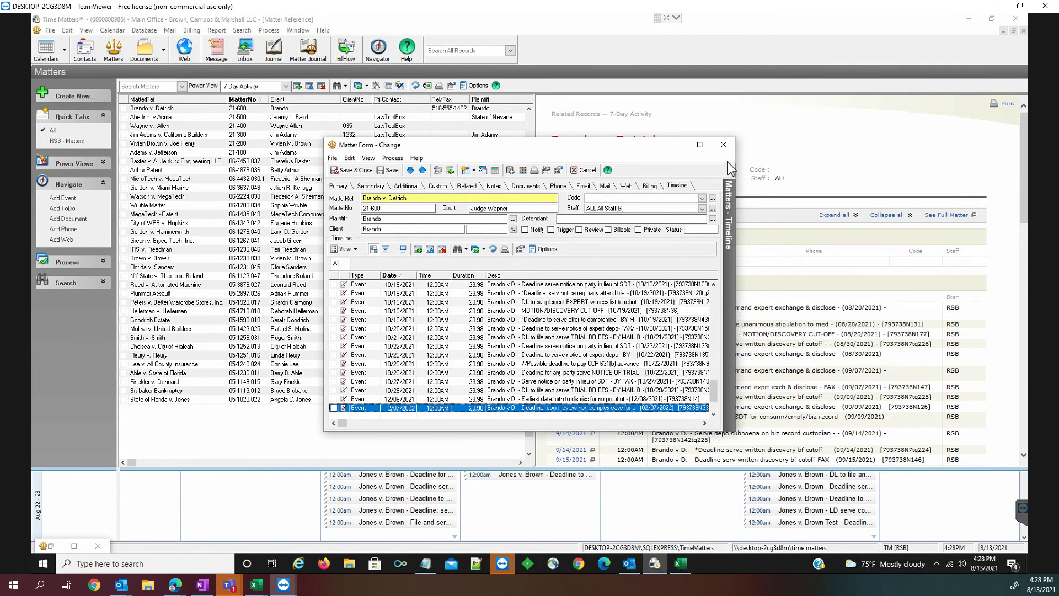
{"action": "left_click", "coordinate": [678, 146]}
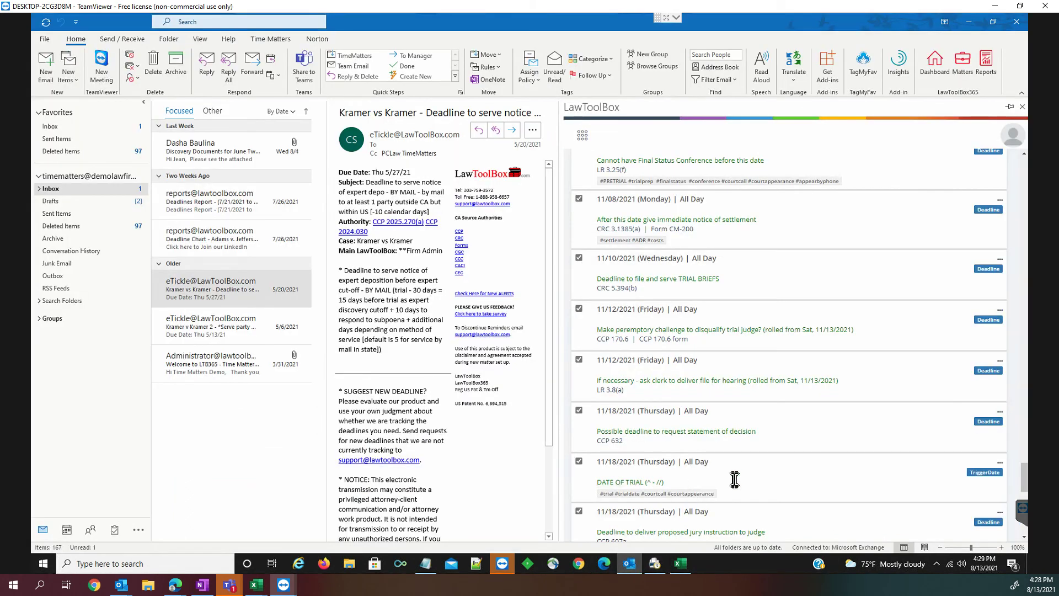
Edit the trial date entry to 11/30/2021 and recalculate its dependent deadlines.
{"action": "left_click", "coordinate": [1000, 463]}
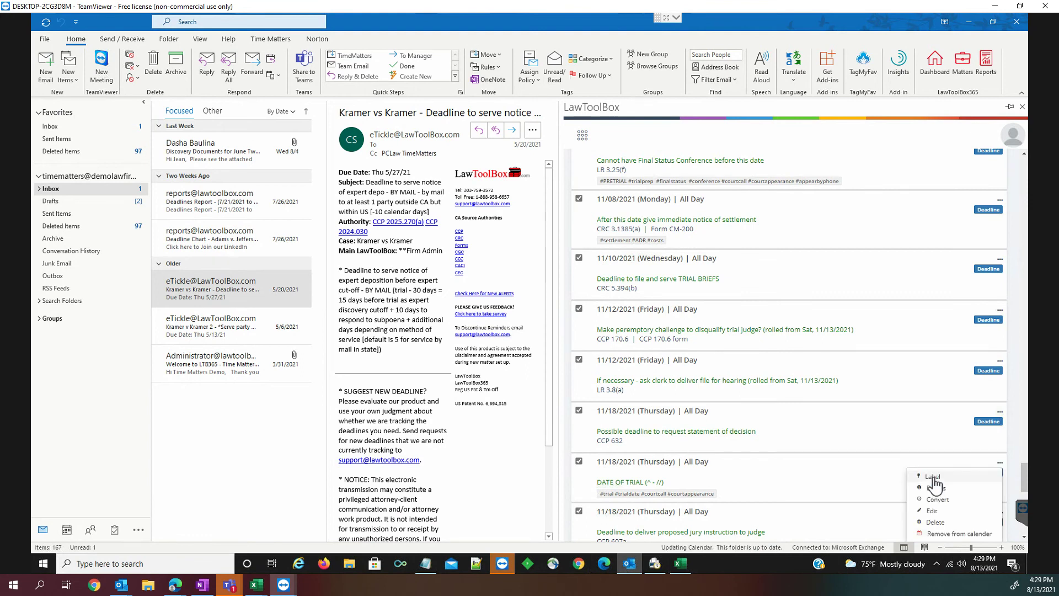
{"action": "left_click", "coordinate": [932, 511]}
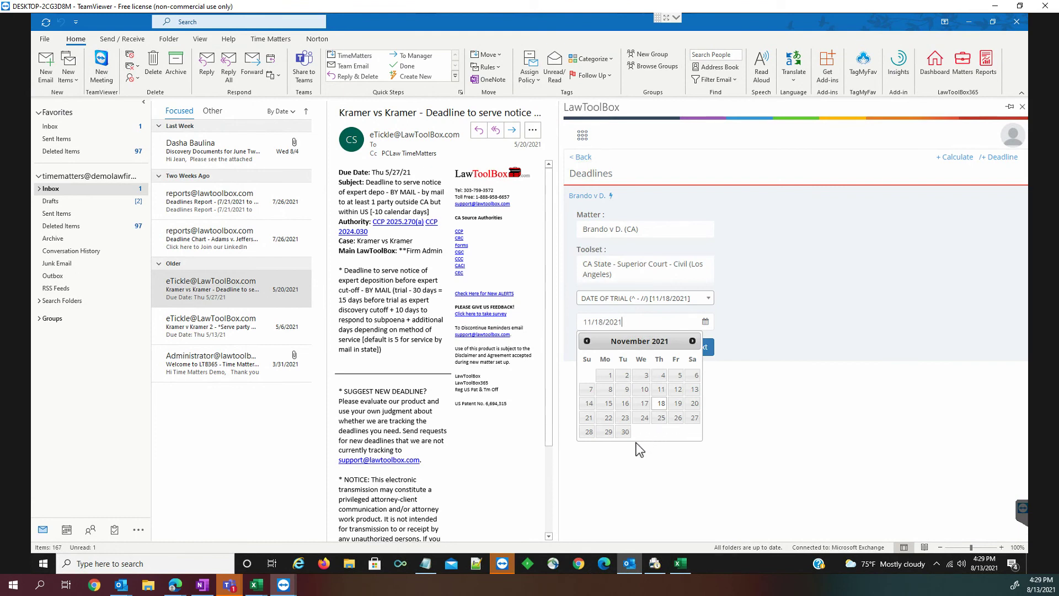
{"action": "left_click", "coordinate": [624, 432]}
{"action": "left_click", "coordinate": [705, 347]}
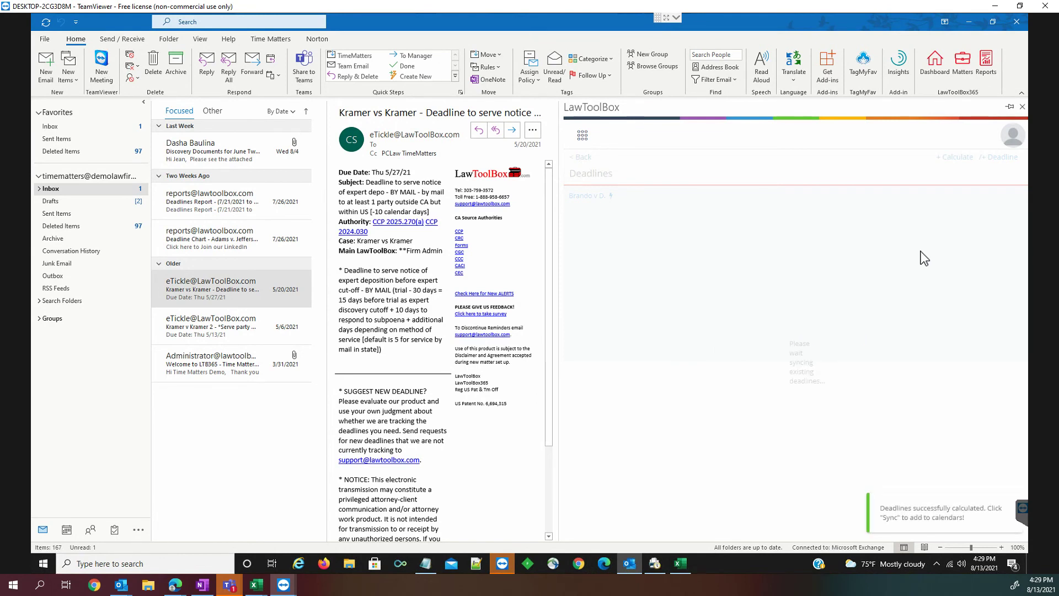
{"action": "left_click_drag", "start_coordinate": [1026, 177], "coordinate": [1003, 491]}
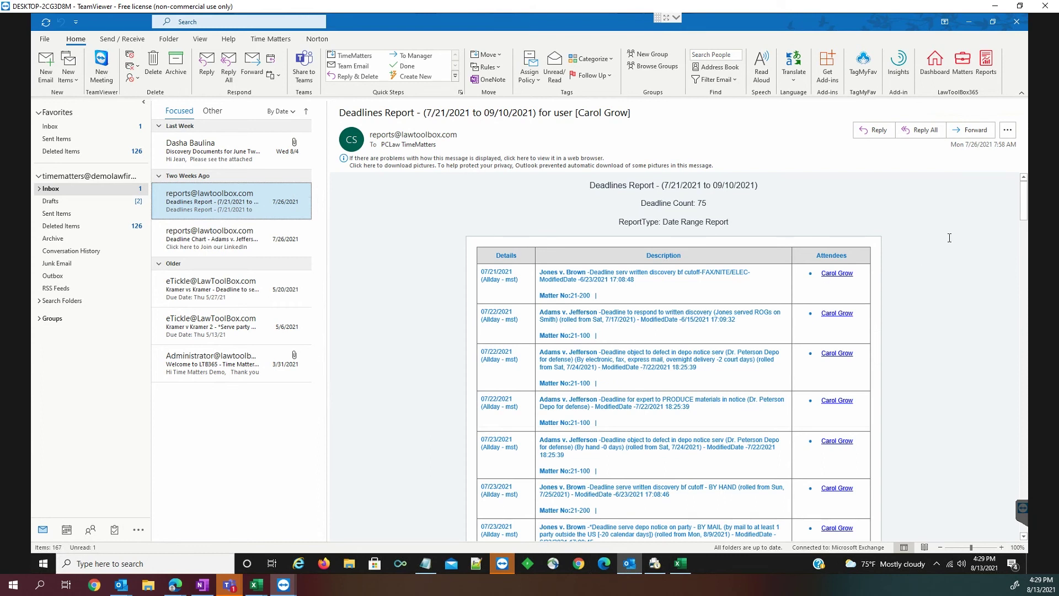
Scroll through the emailed Deadlines Report, then view the DateRangeReport export in Excel.
{"action": "left_click_drag", "start_coordinate": [1028, 194], "coordinate": [1028, 207]}
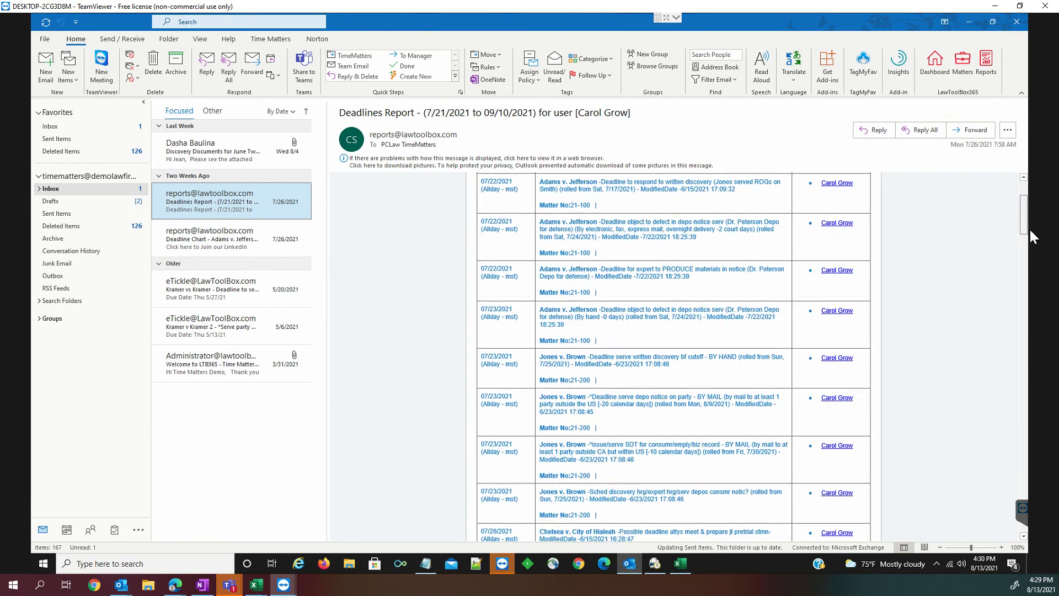
{"action": "scroll", "coordinate": [1026, 226], "scroll_direction": "down", "scroll_amount": 3}
{"action": "scroll", "coordinate": [1025, 232], "scroll_direction": "down", "scroll_amount": 3}
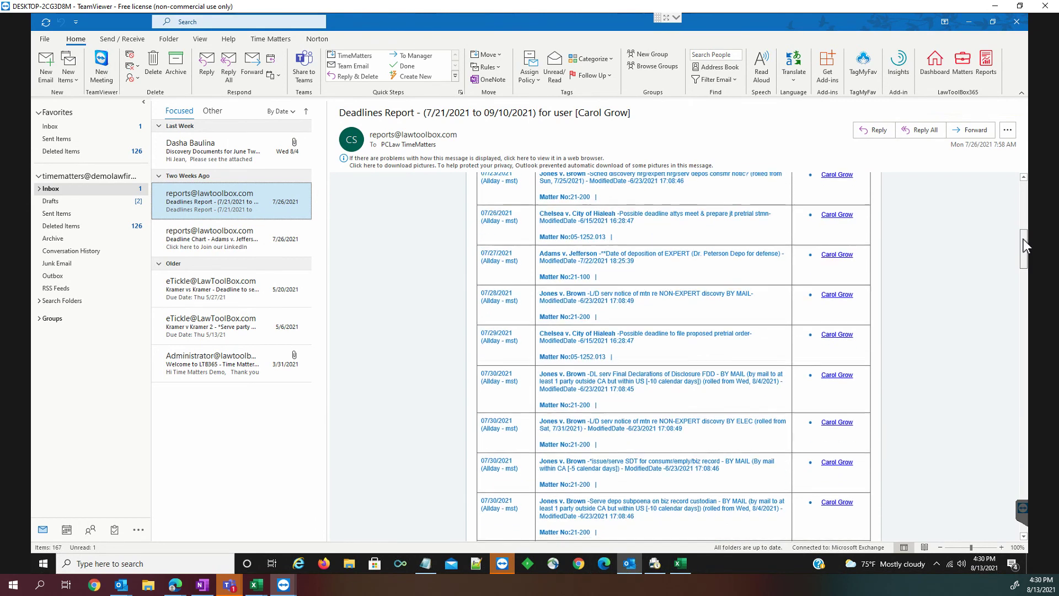
{"action": "left_click_drag", "start_coordinate": [1024, 246], "coordinate": [1022, 370]}
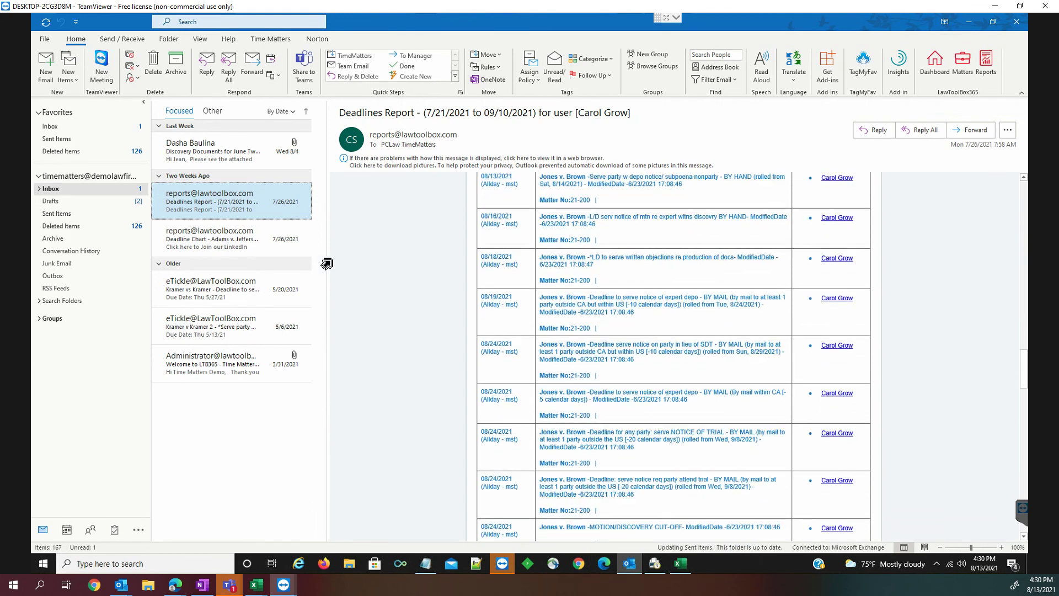
{"action": "left_click", "coordinate": [682, 564]}
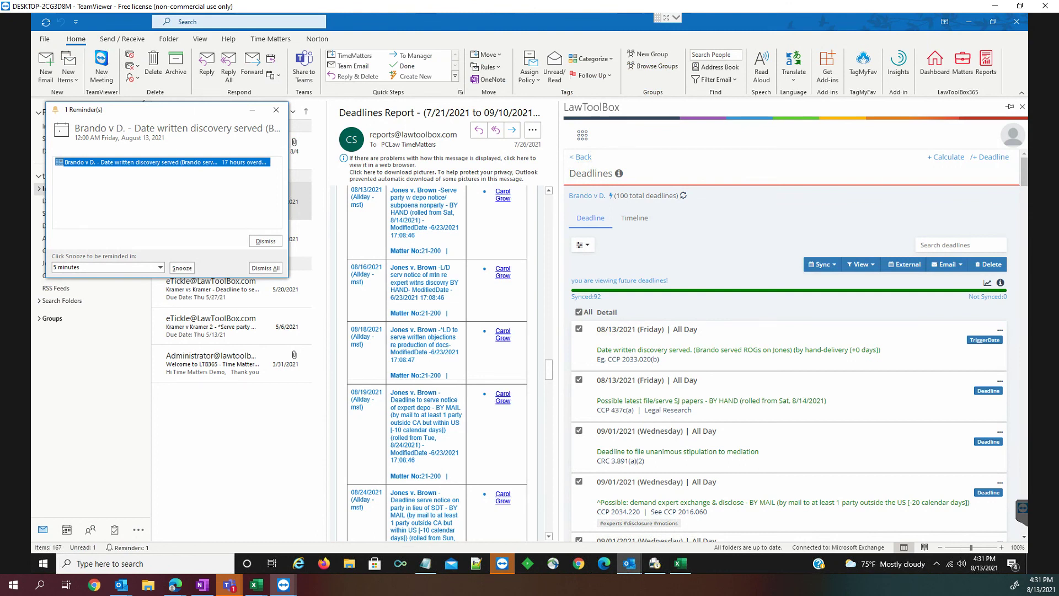
Review the matter's Related event records, including the 11/30/2021 trial, then close the form.
{"action": "left_click", "coordinate": [655, 564]}
{"action": "left_click", "coordinate": [470, 190]}
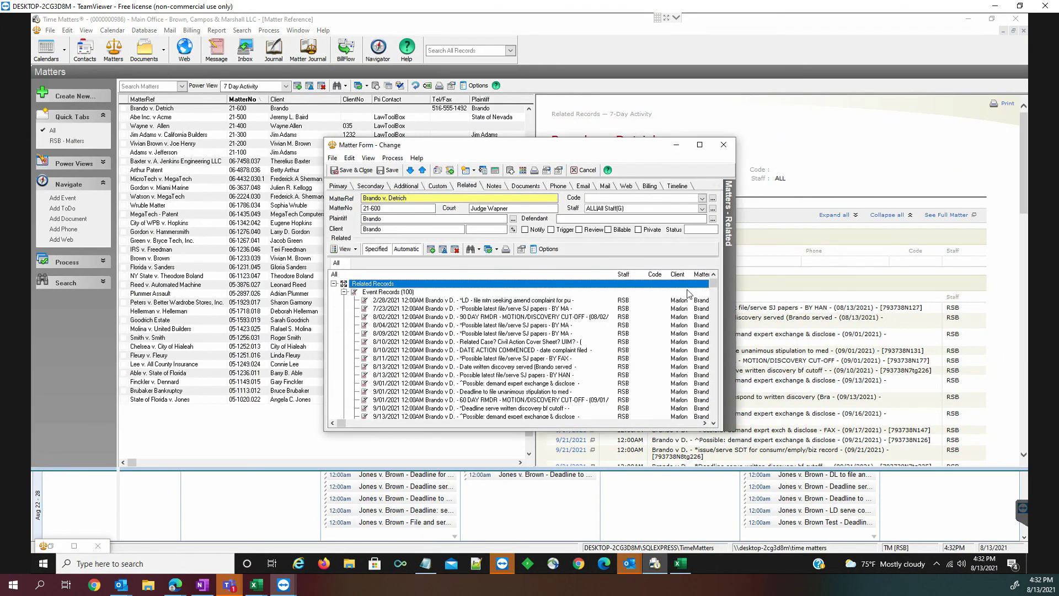
{"action": "left_click_drag", "start_coordinate": [716, 283], "coordinate": [705, 408]}
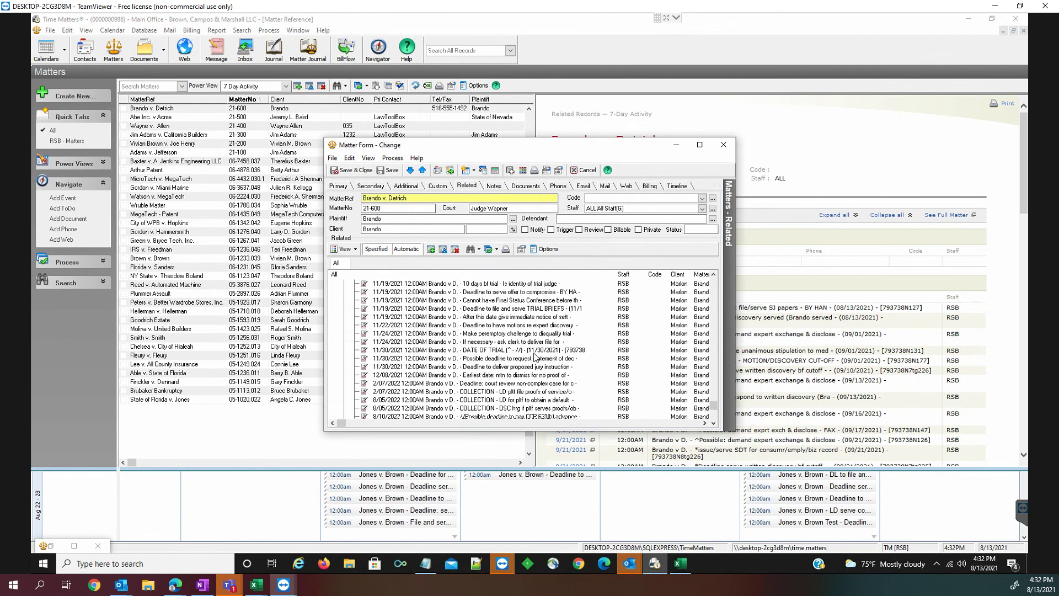
{"action": "left_click", "coordinate": [724, 146]}
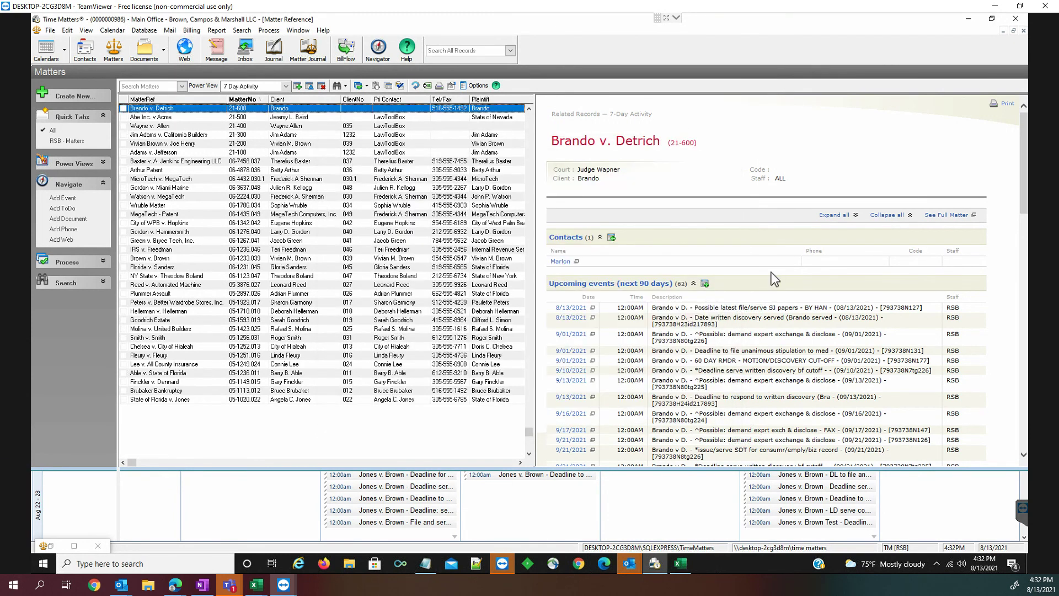